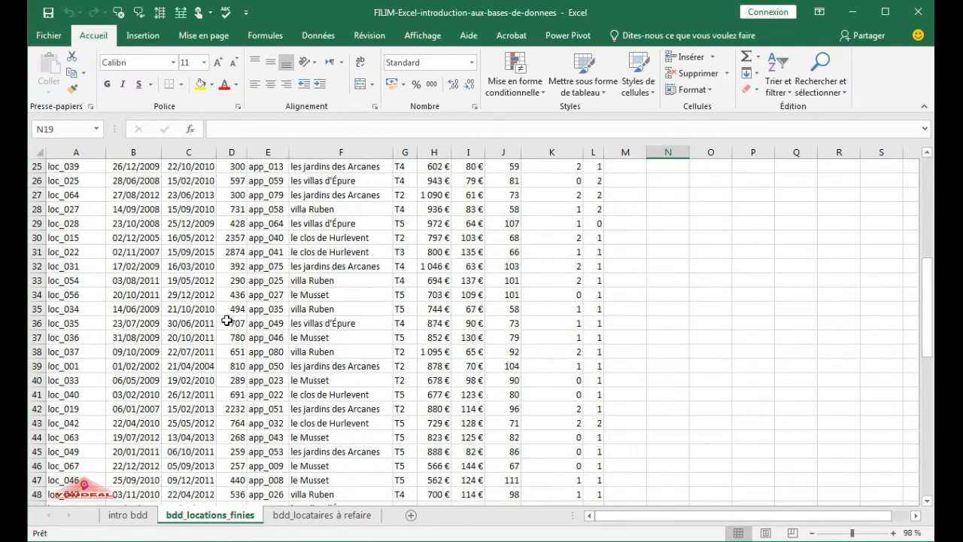
Step: Look over the rental records and the header row of the bdd_locations_finies sheet
scroll(222, 318, up, 5)
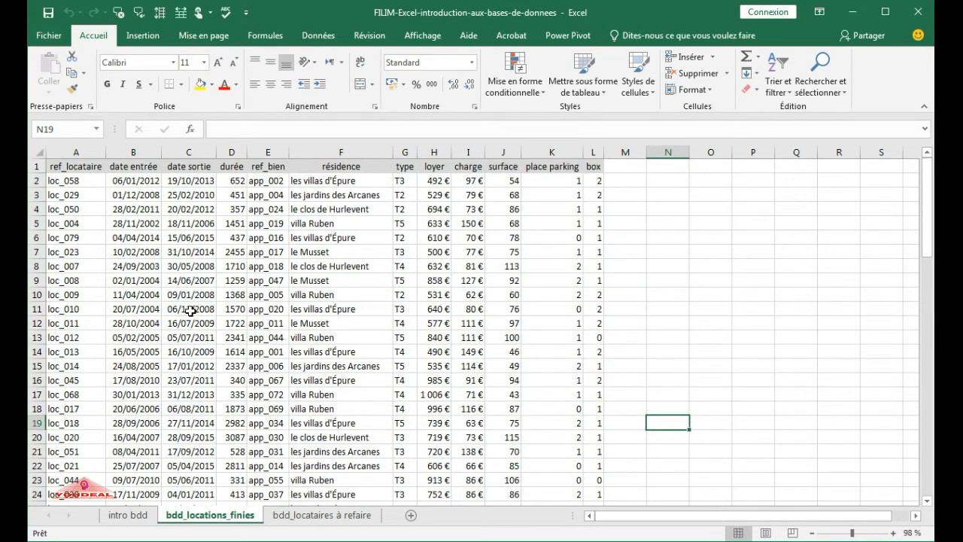
scroll(169, 317, down, 3)
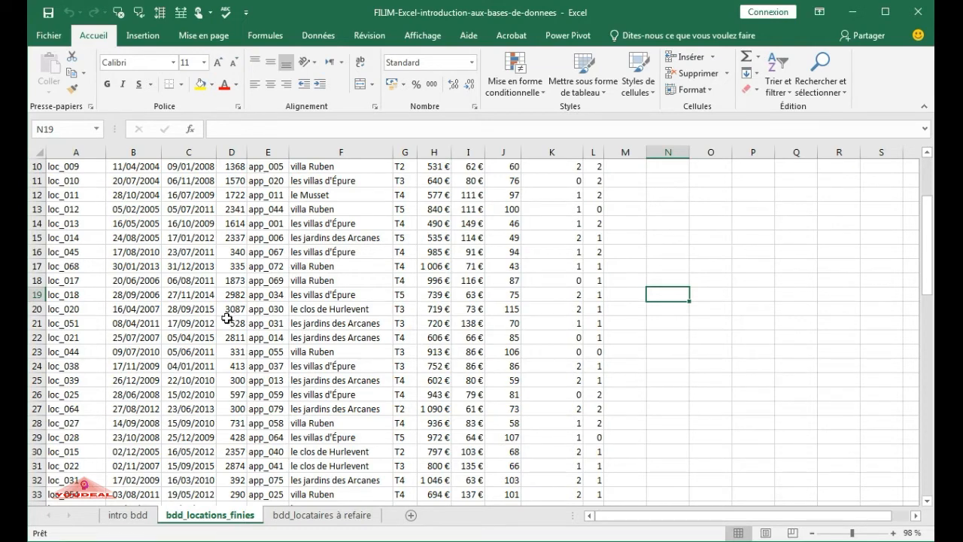
scroll(230, 316, up, 3)
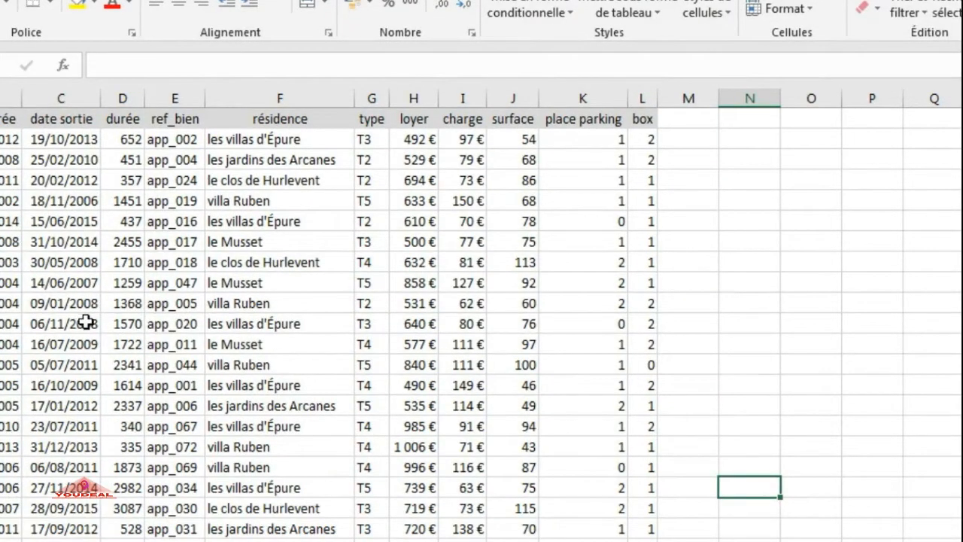
click(84, 323)
key(ctrl+Home)
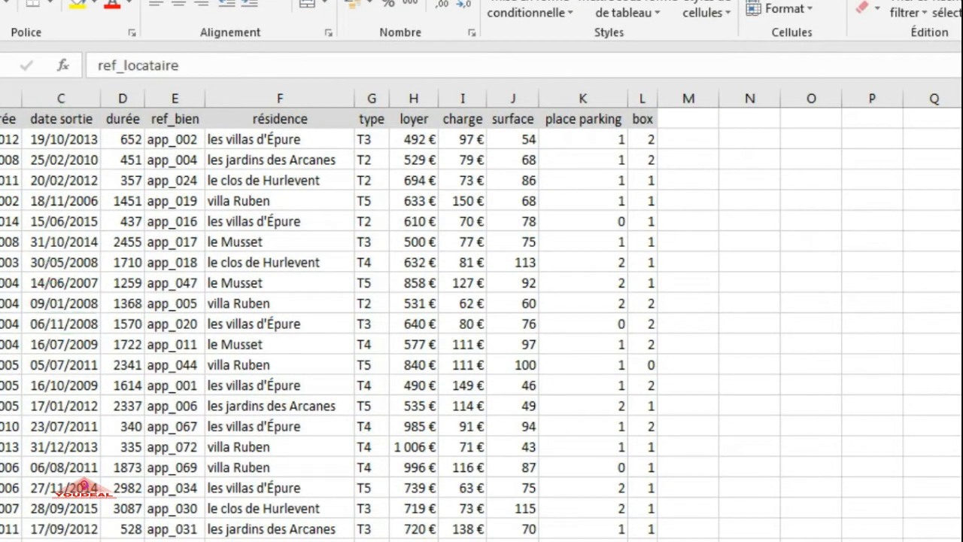
drag(1, 118, 631, 119)
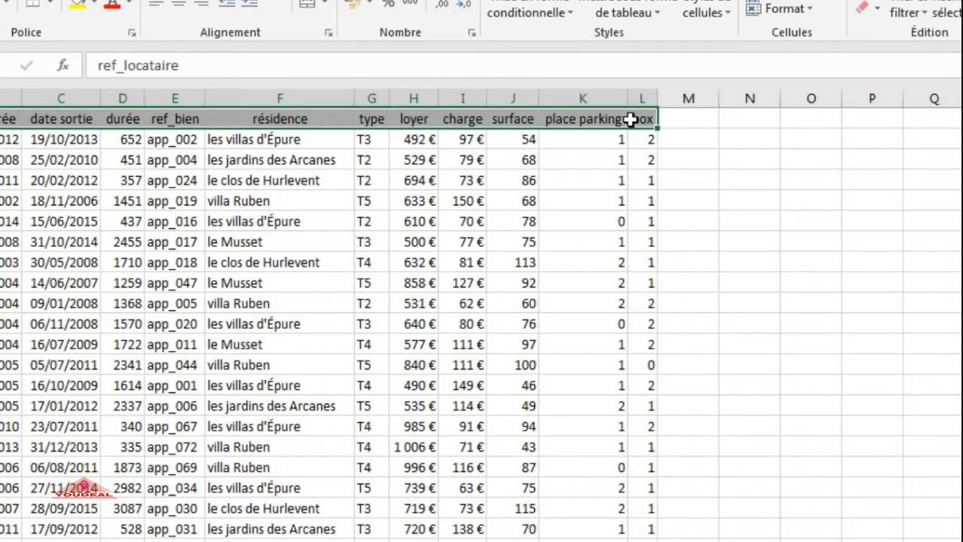
click(95, 242)
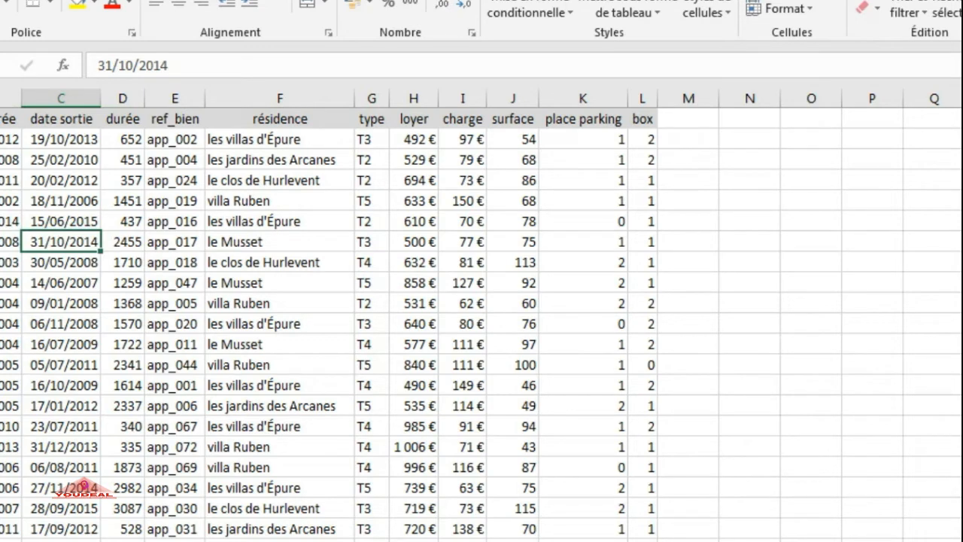
Step: Change the font of the header row, from ref_locataire to box, to Verdana
click(1, 119)
drag(2, 119, 646, 119)
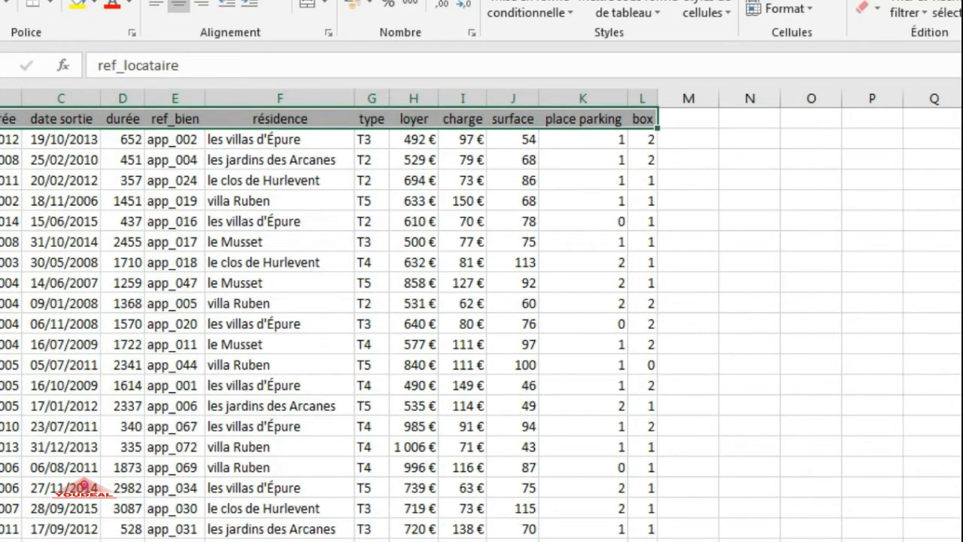
click(34, 1)
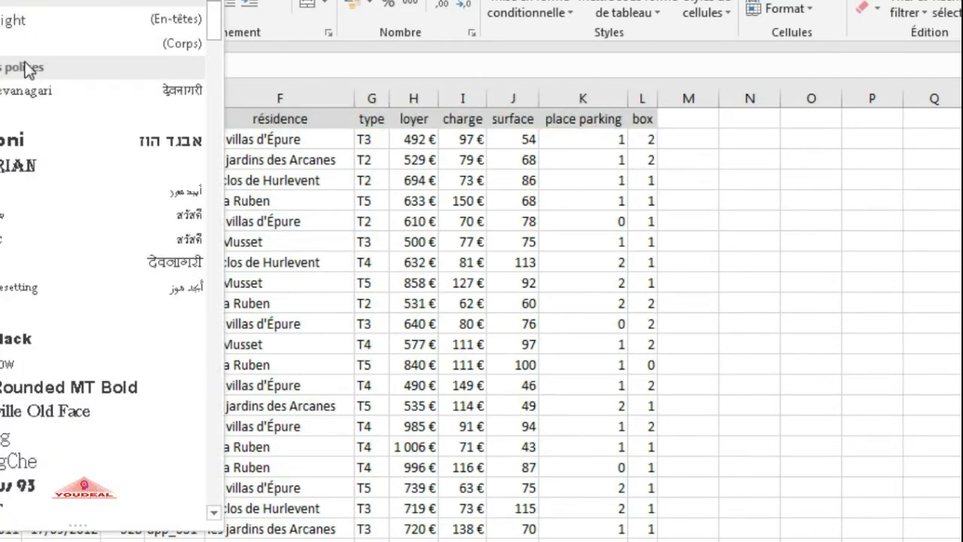
scroll(30, 254, down, 4)
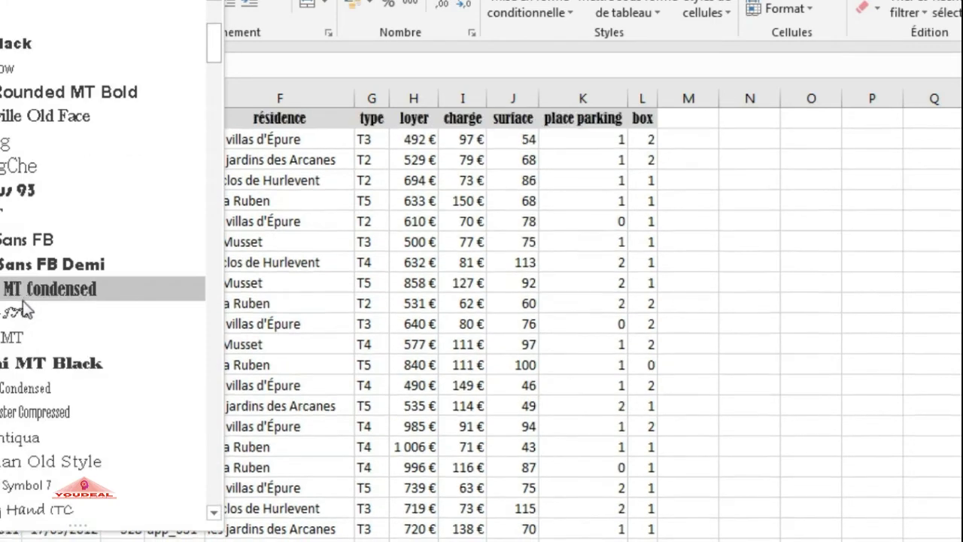
scroll(23, 316, down, 9)
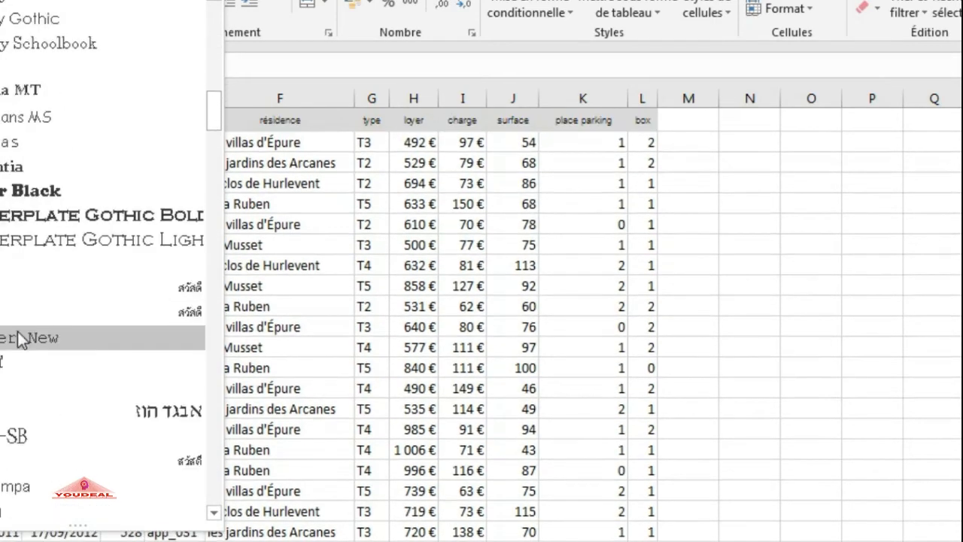
scroll(21, 362, down, 2)
scroll(16, 377, up, 4)
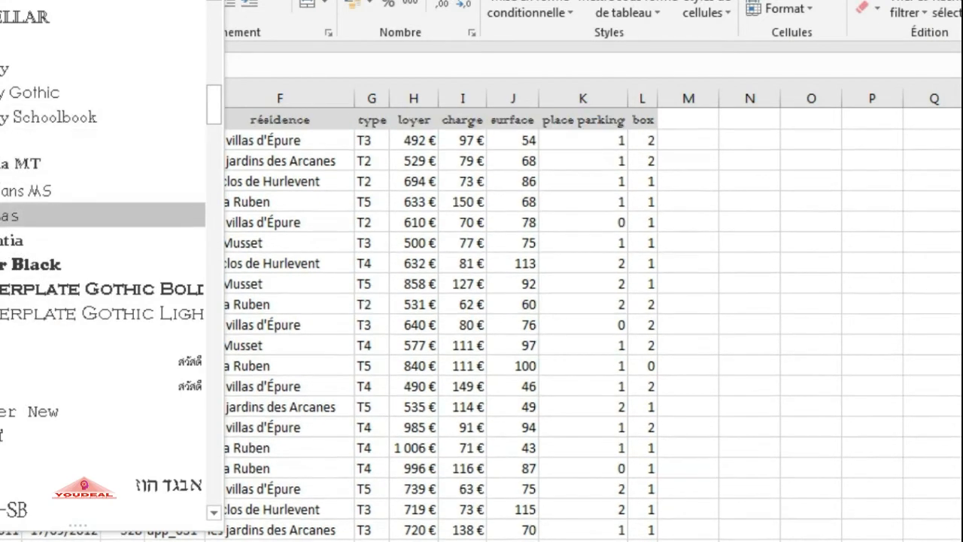
scroll(6, 316, down, 3)
scroll(6, 323, up, 6)
scroll(6, 331, down, 10)
scroll(6, 339, down, 15)
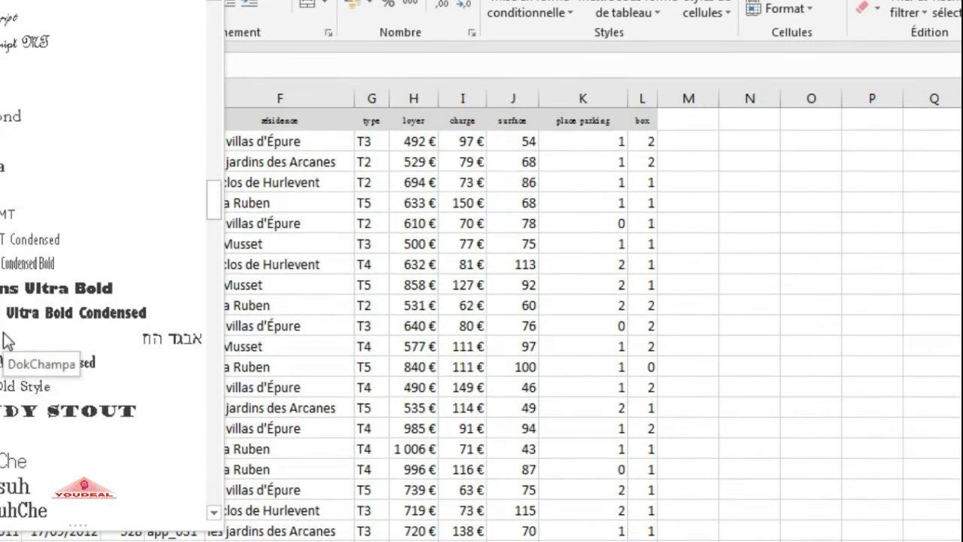
scroll(6, 342, down, 20)
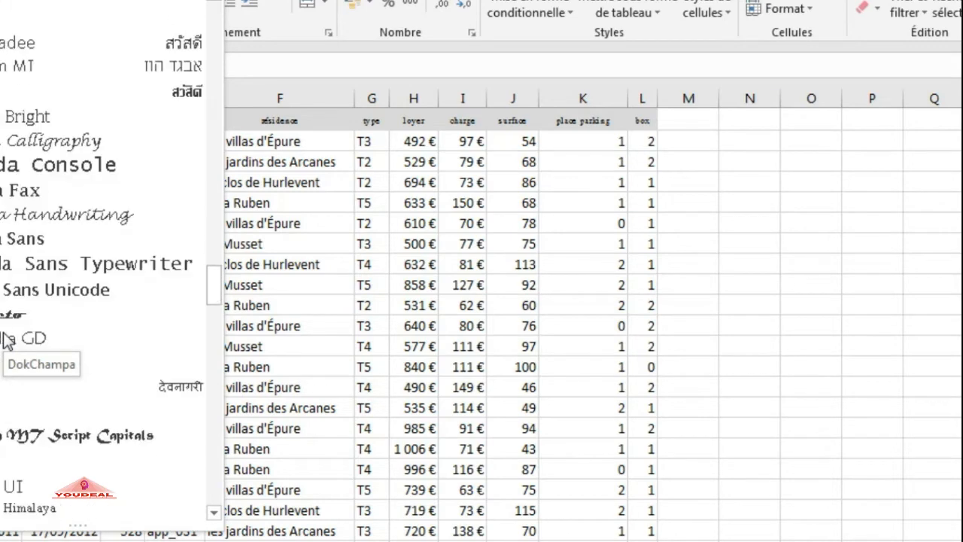
scroll(4, 348, down, 15)
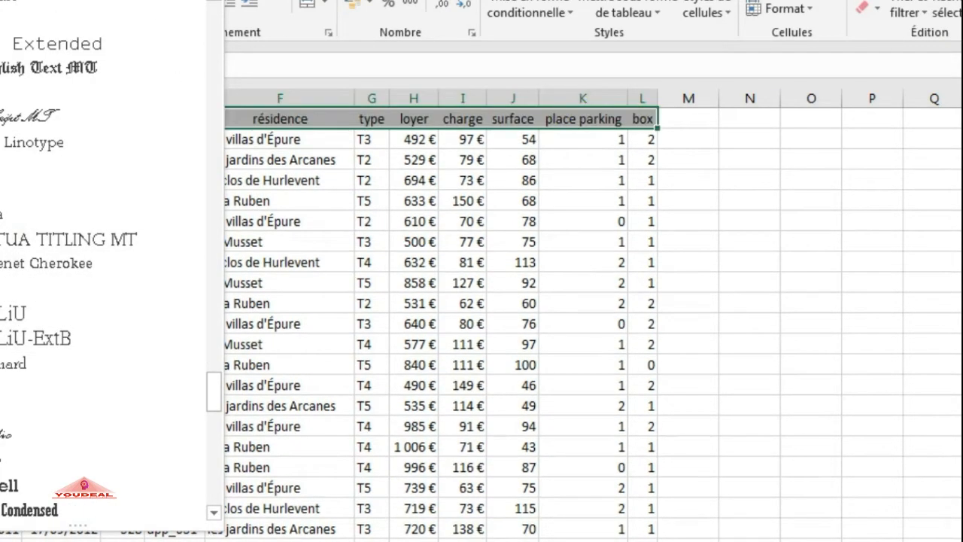
scroll(8, 301, down, 6)
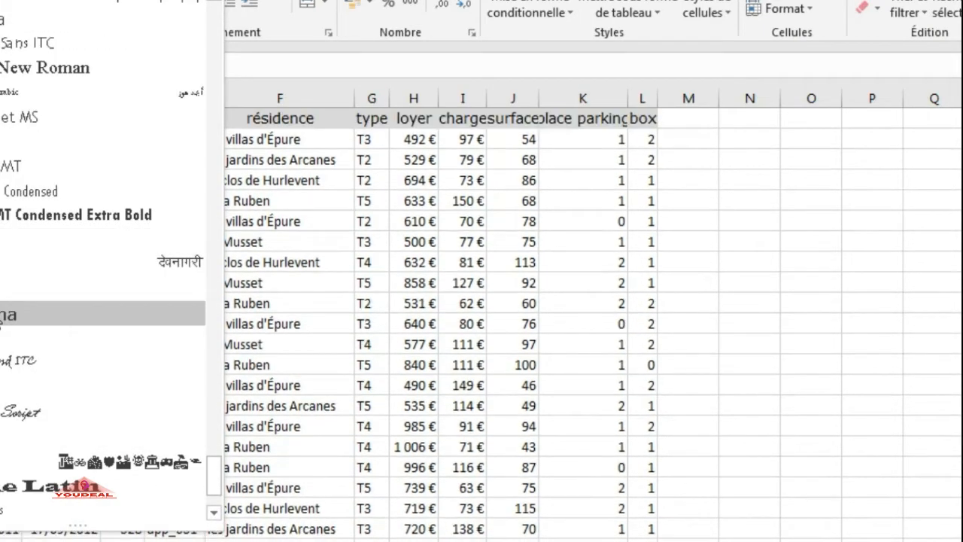
click(7, 314)
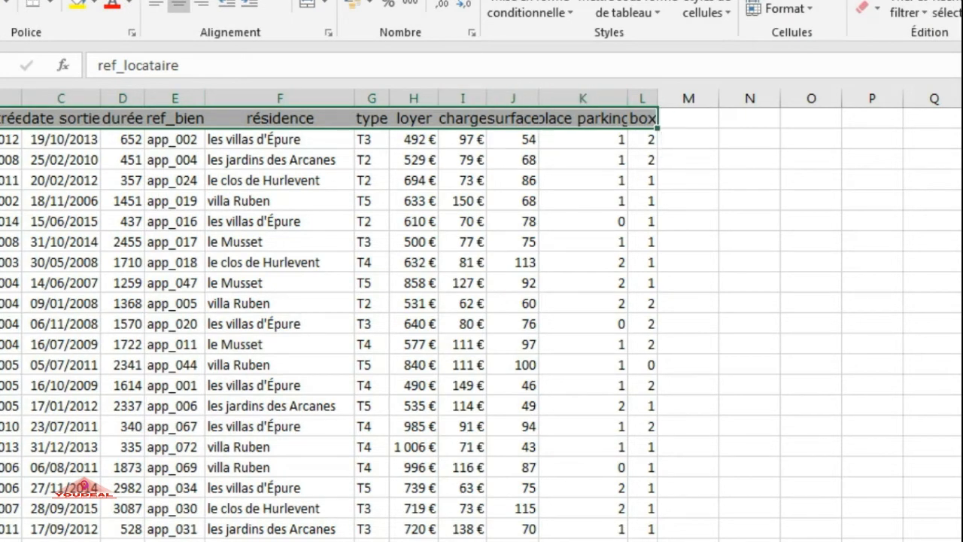
Step: Autofit the width of all the sheet's columns to their contents
click(125, 343)
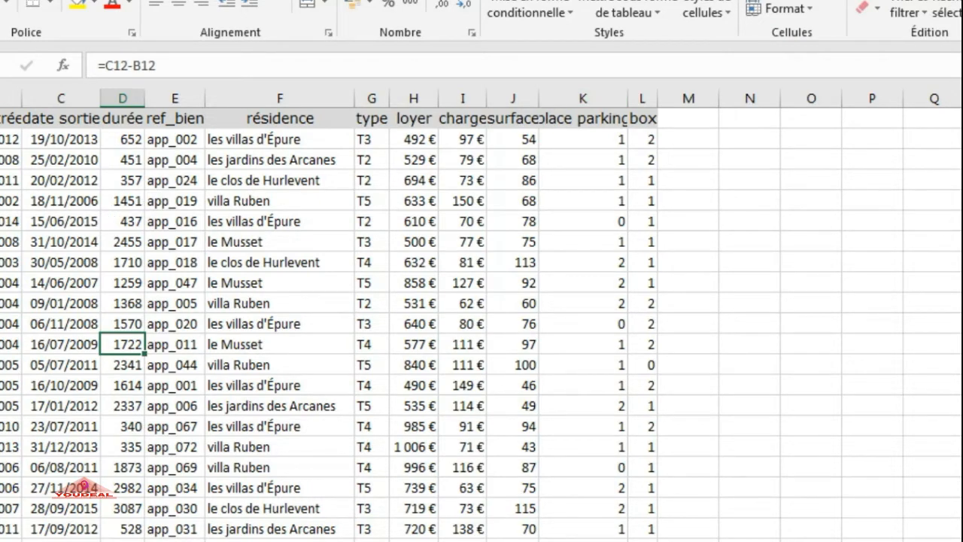
key(ctrl+a)
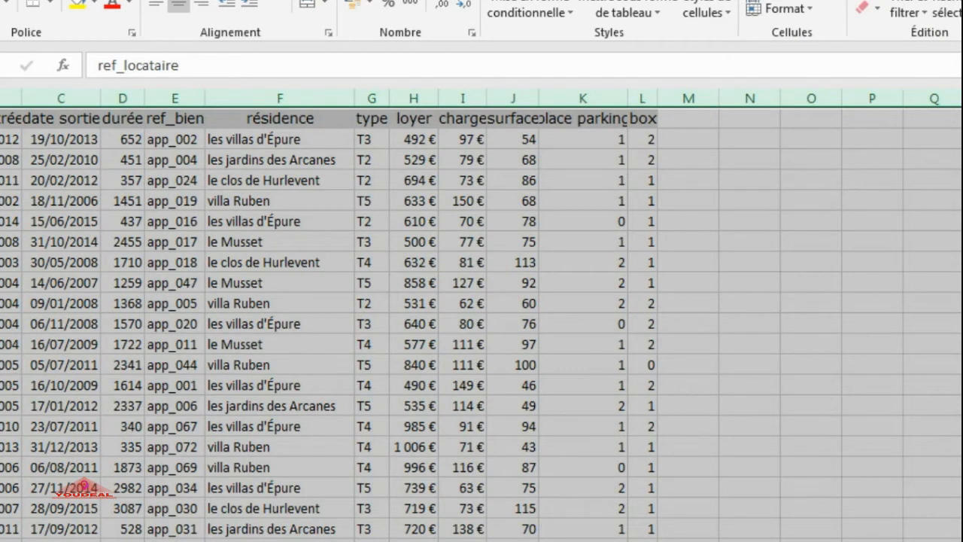
double_click(0, 98)
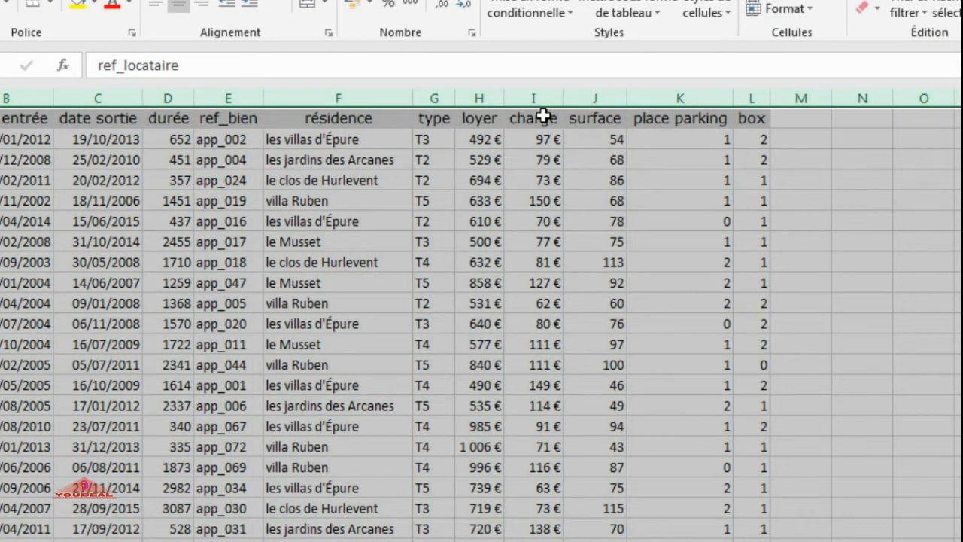
click(246, 283)
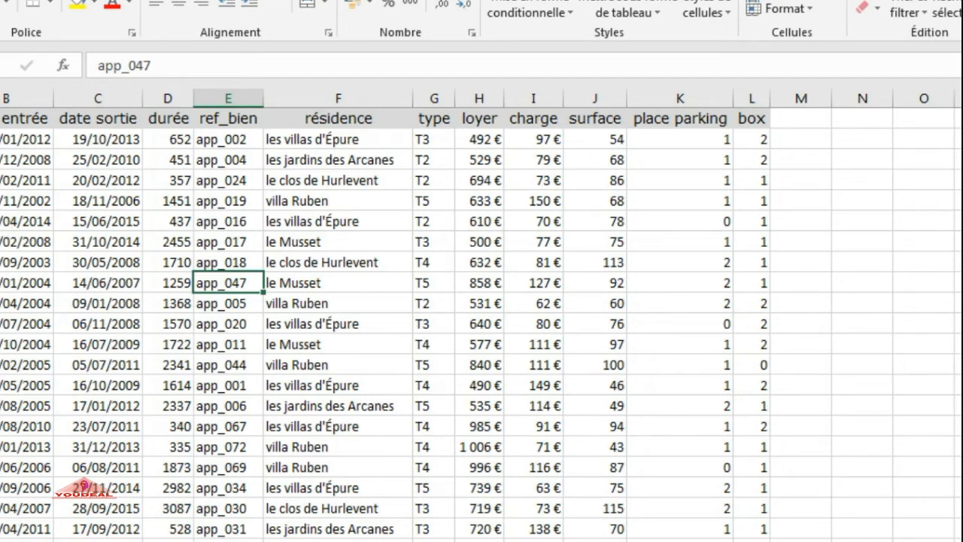
Step: Set the font size of the header row, from ref_locataire to box, to 14
key(ctrl+Home)
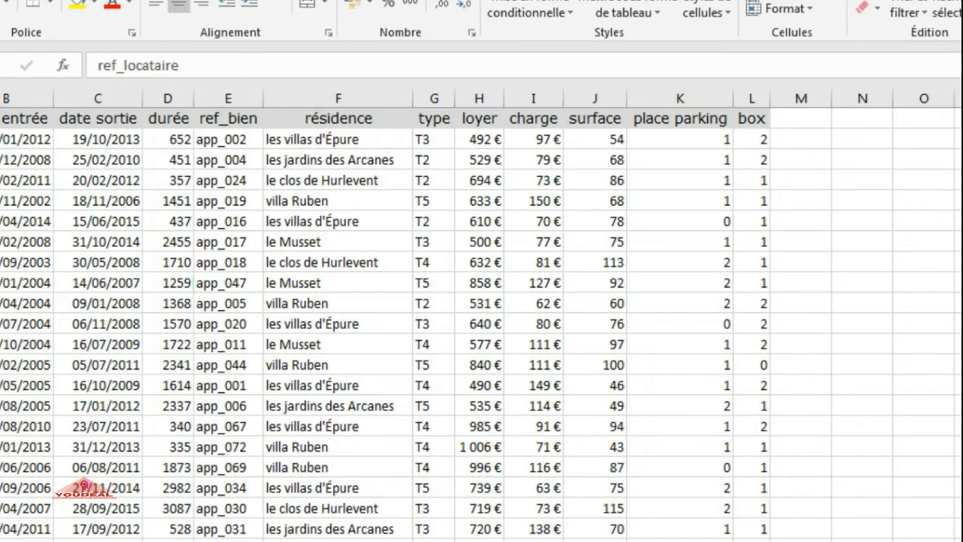
drag(4, 118, 743, 116)
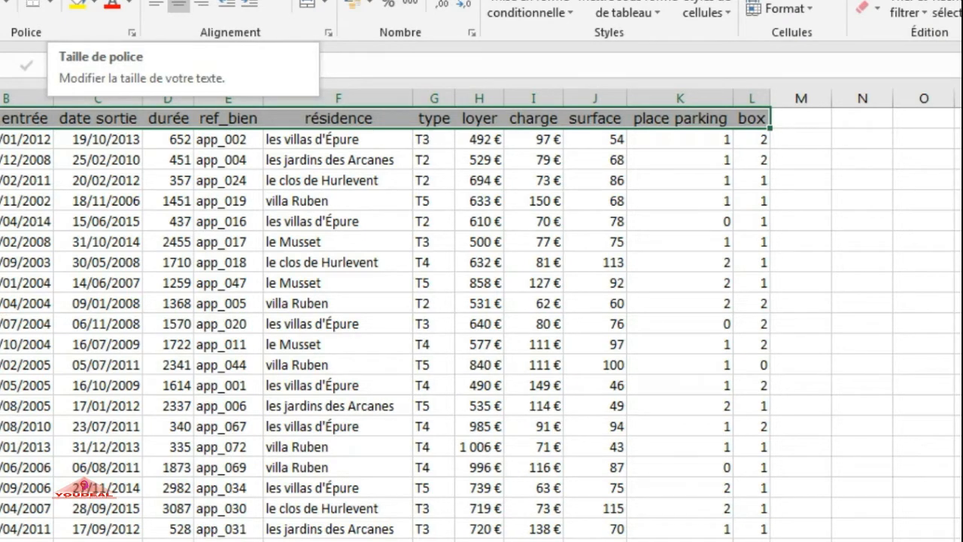
click(84, 3)
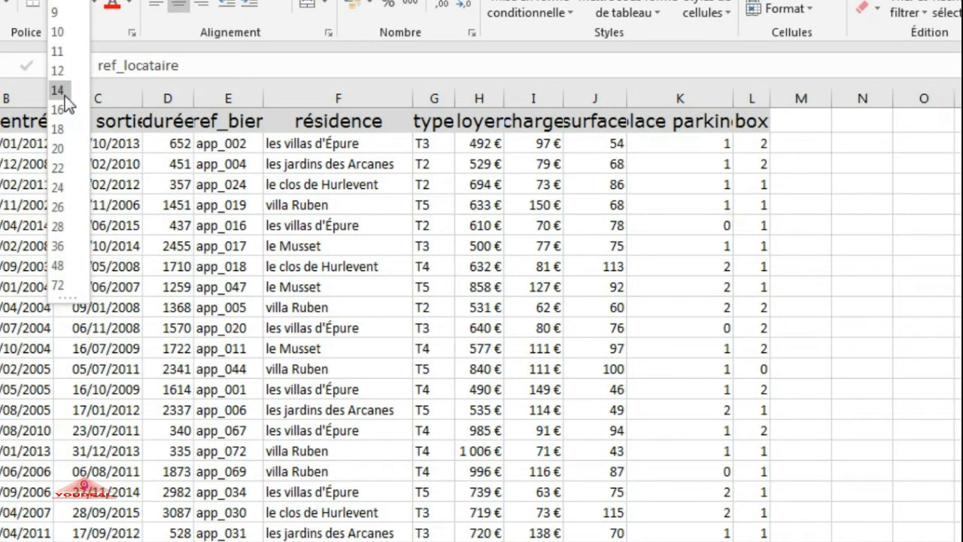
click(65, 95)
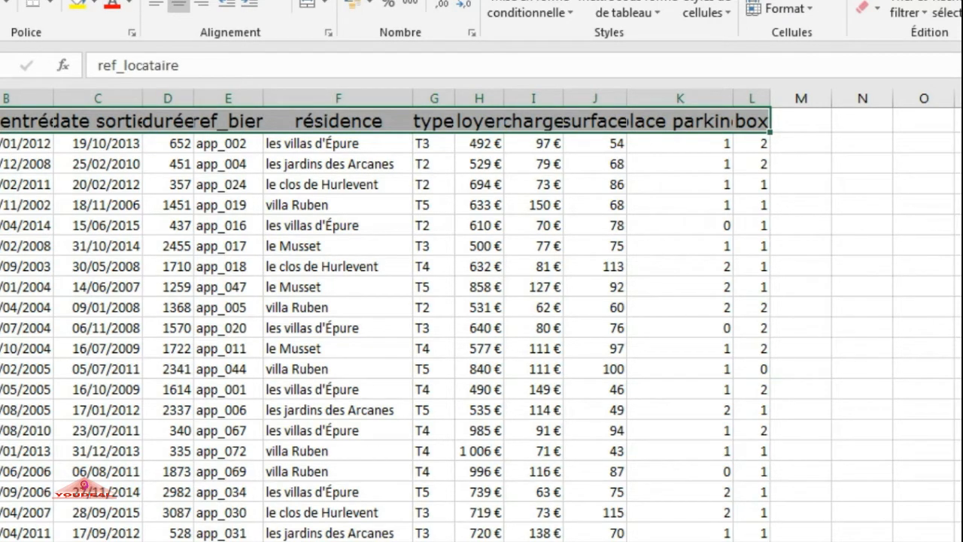
Step: Try enlarging and shrinking the header row's font size in successive increments, ending at 14
click(99, 1)
click(99, 1)
click(98, 1)
click(99, 1)
click(99, 1)
click(119, 0)
click(119, 1)
click(119, 0)
click(118, 1)
click(119, 1)
click(119, 0)
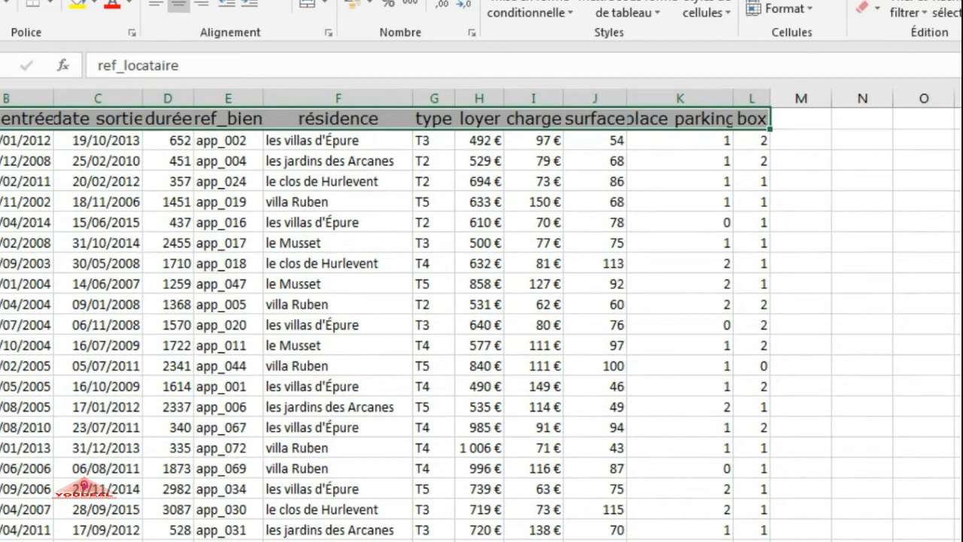
click(98, 1)
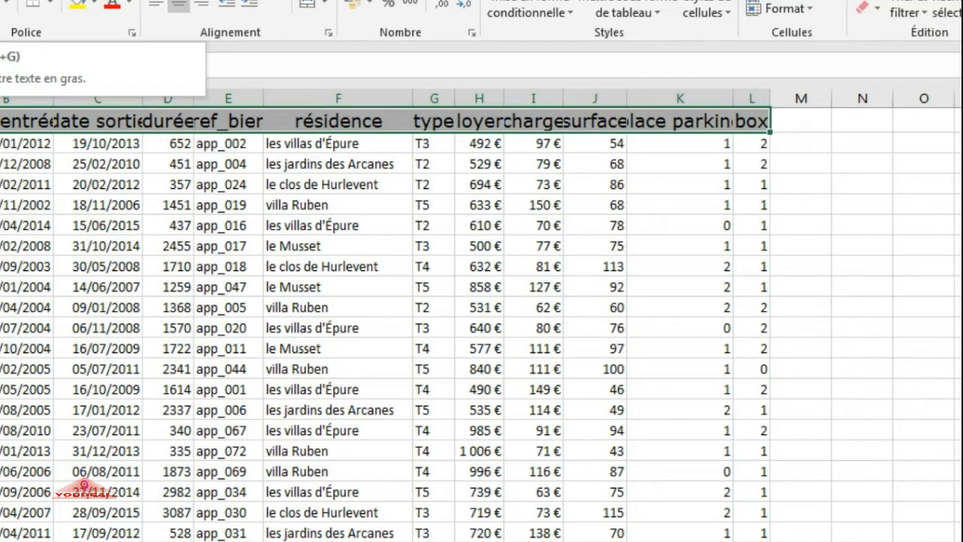
Step: Make the header row bold and autofit all column widths to the bold headings
key(ctrl+g)
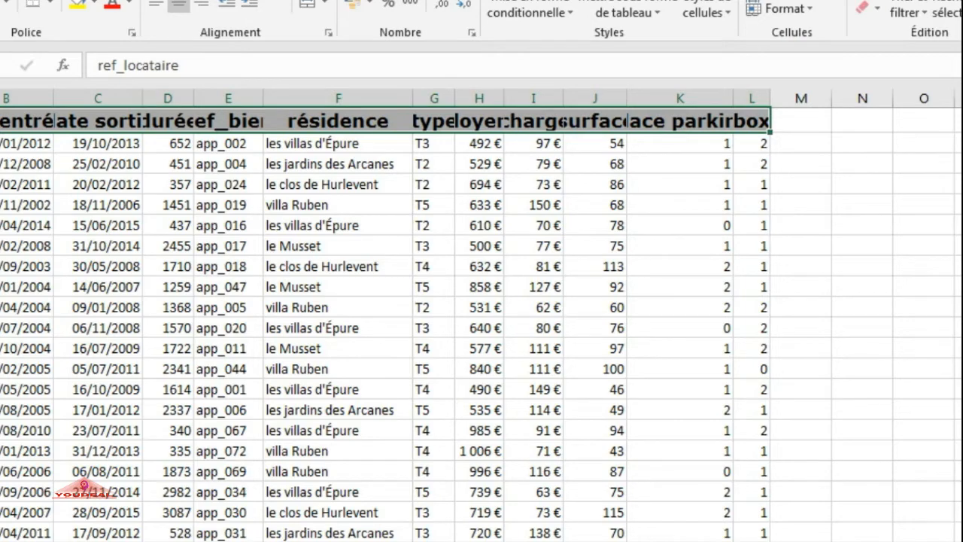
key(ctrl+a)
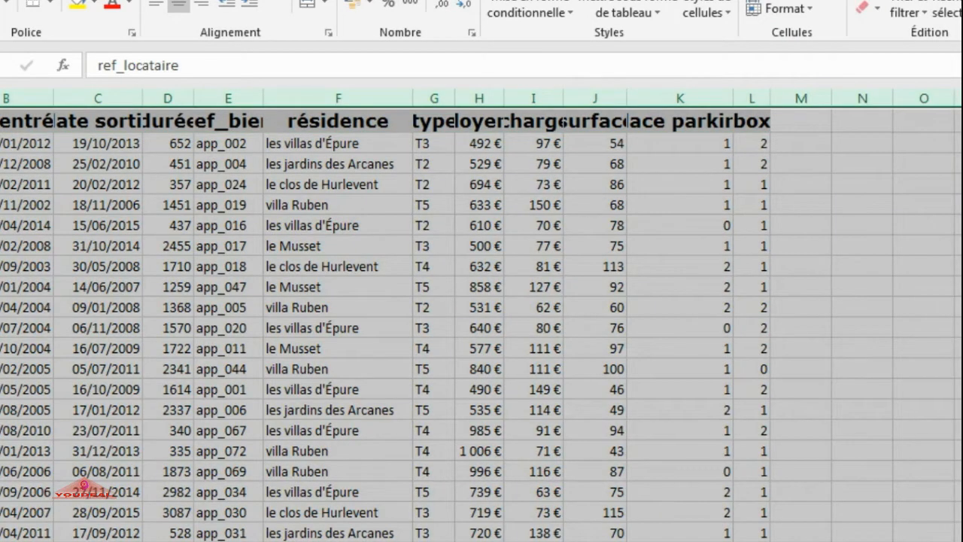
double_click(0, 98)
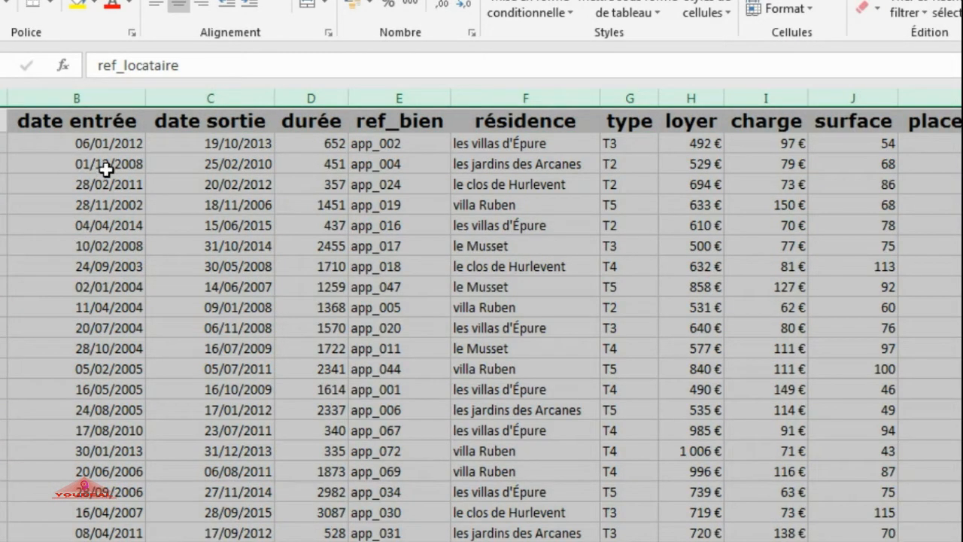
Step: Toggle bold formatting off and on repeatedly for the header row, ending with bold applied
drag(0, 121, 962, 125)
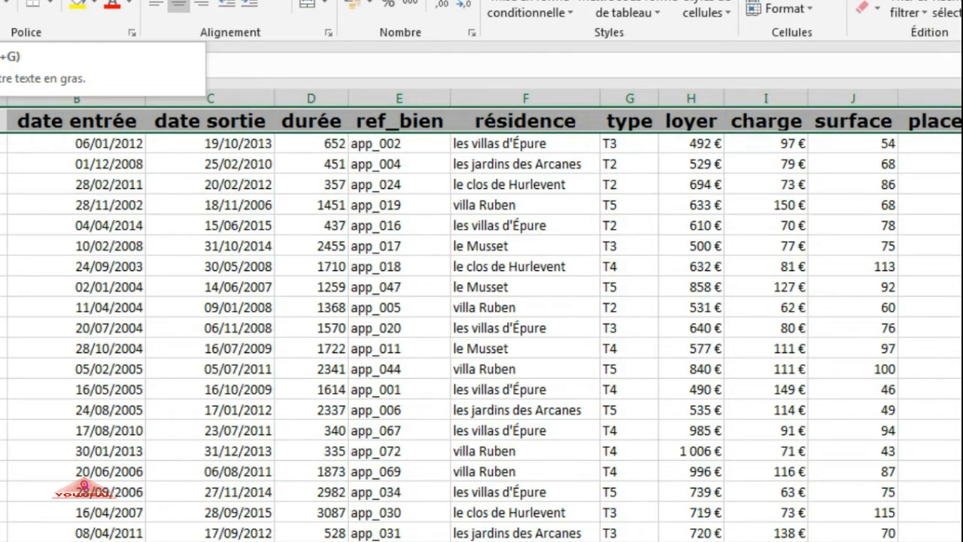
key(ctrl+g)
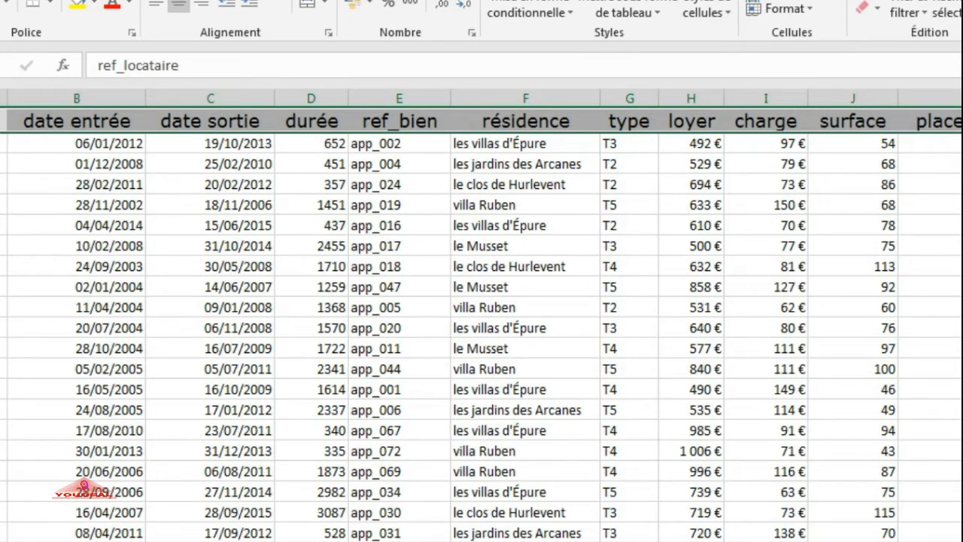
key(ctrl+g)
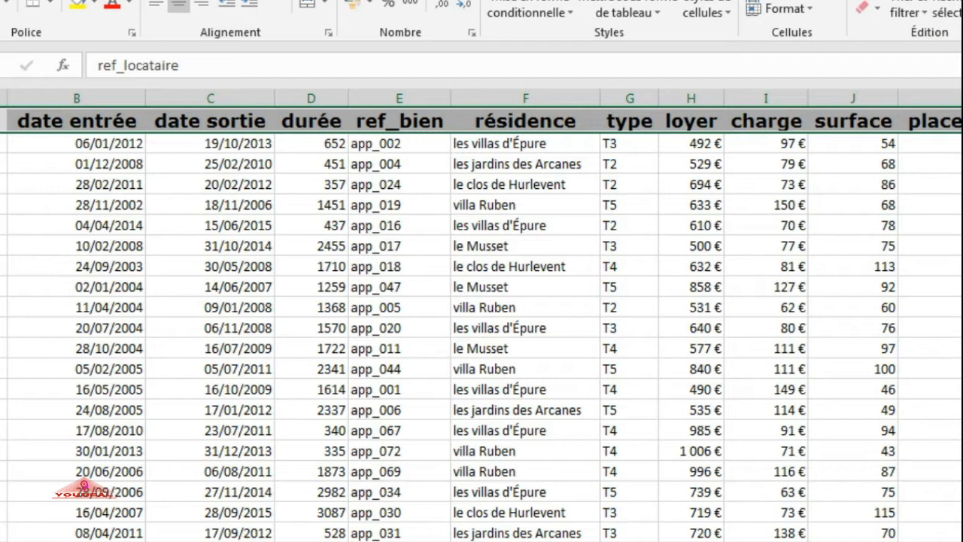
key(ctrl+g)
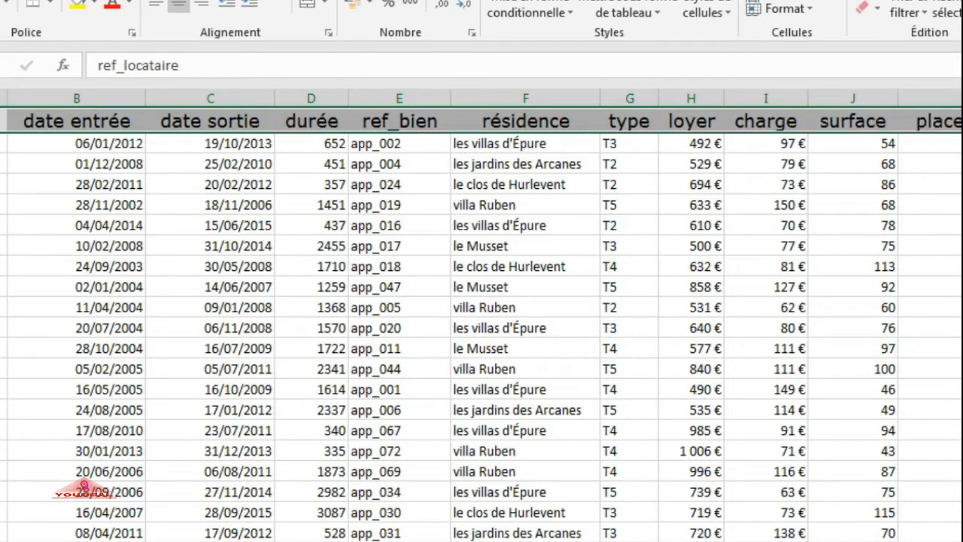
key(ctrl+g)
key(ctrl+g)
key(ctrl+g)
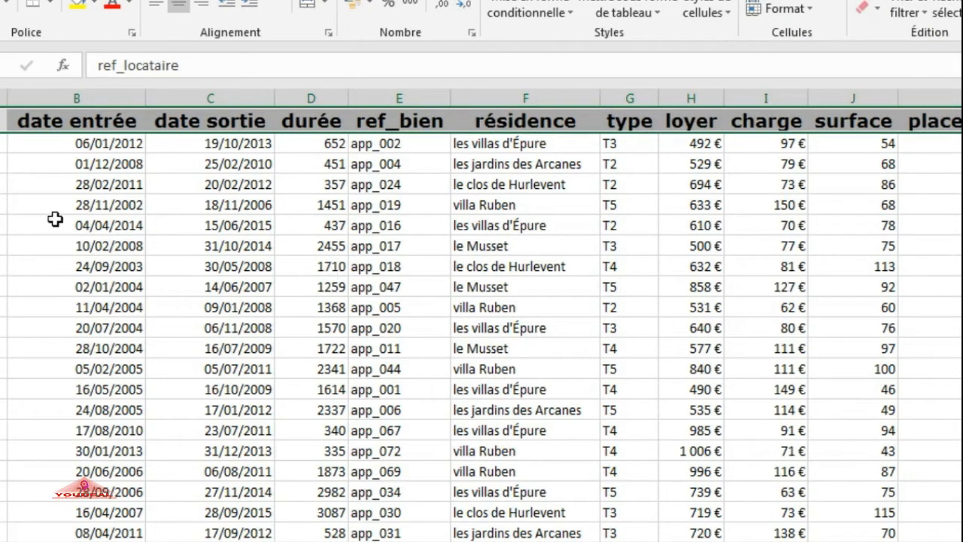
click(11, 184)
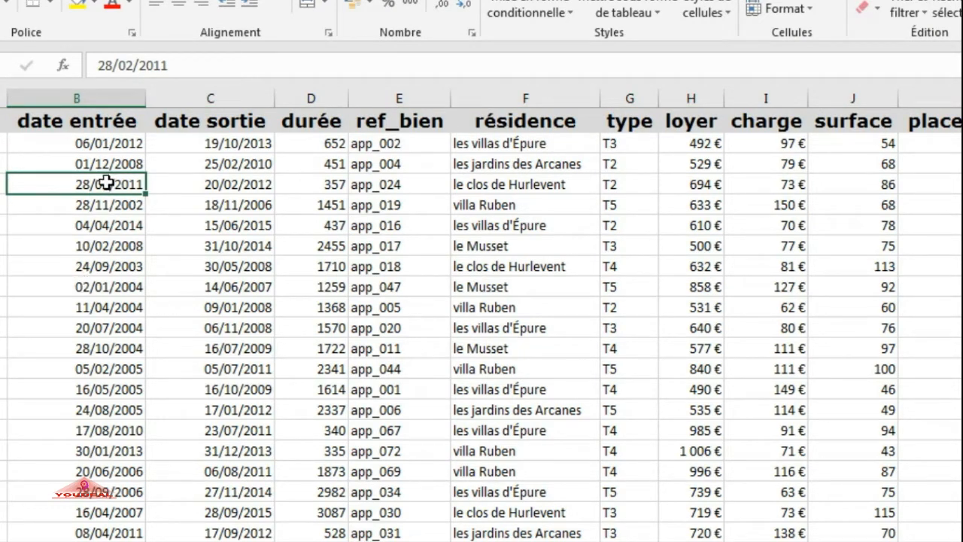
Step: Apply bold to the entry dates in B4:B12, from 28/02/2011 to 28/10/2004
drag(107, 184, 107, 348)
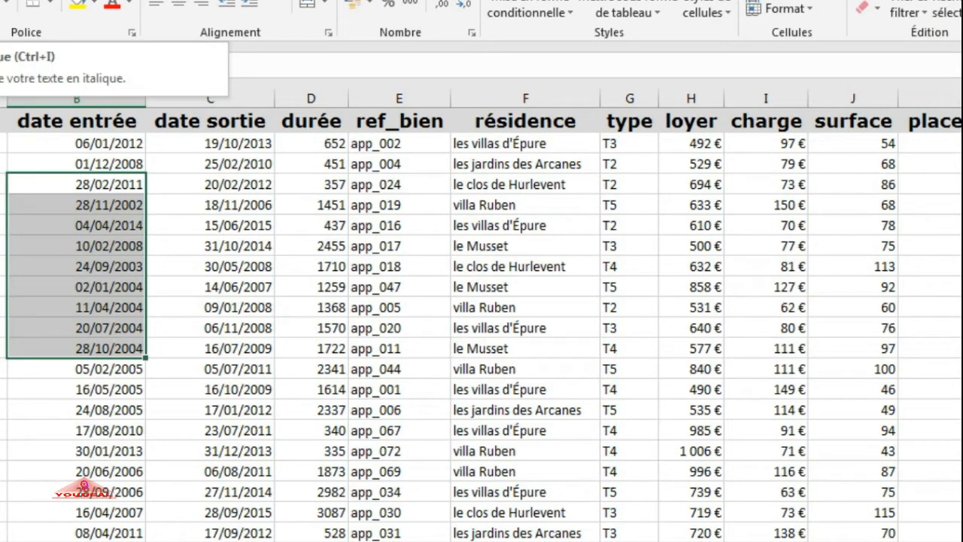
key(ctrl+g)
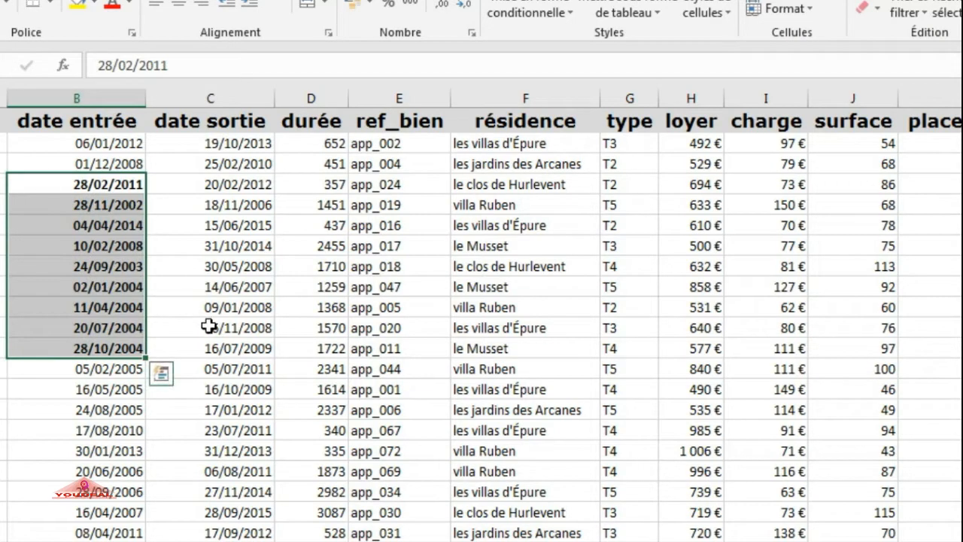
click(209, 327)
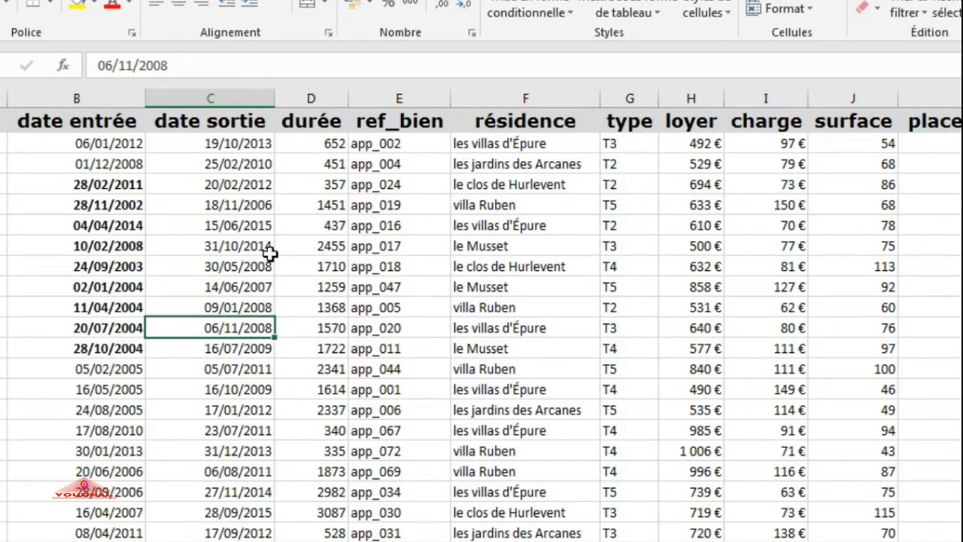
Step: Italicize cells C6:F6, from the exit date 15/06/2015 to the residence name
drag(247, 220, 246, 497)
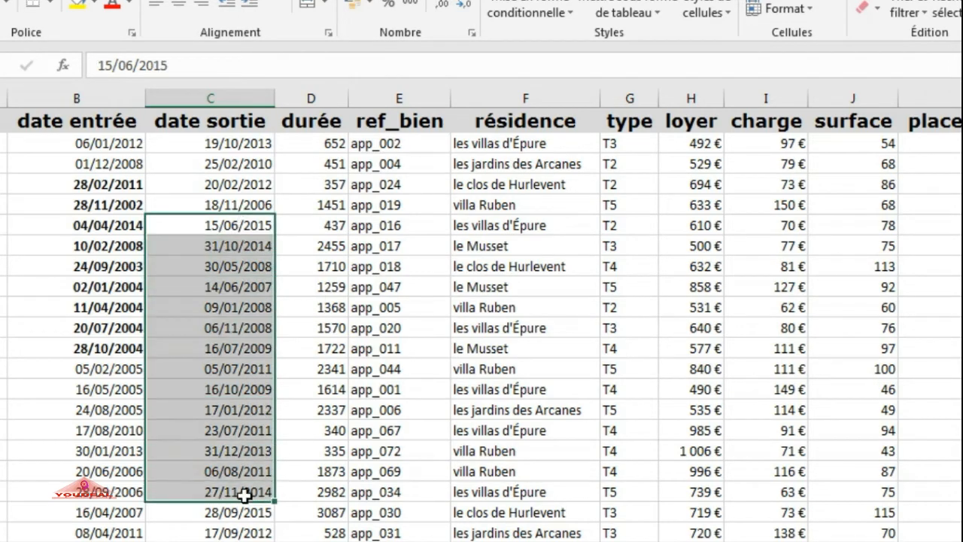
drag(255, 226, 501, 221)
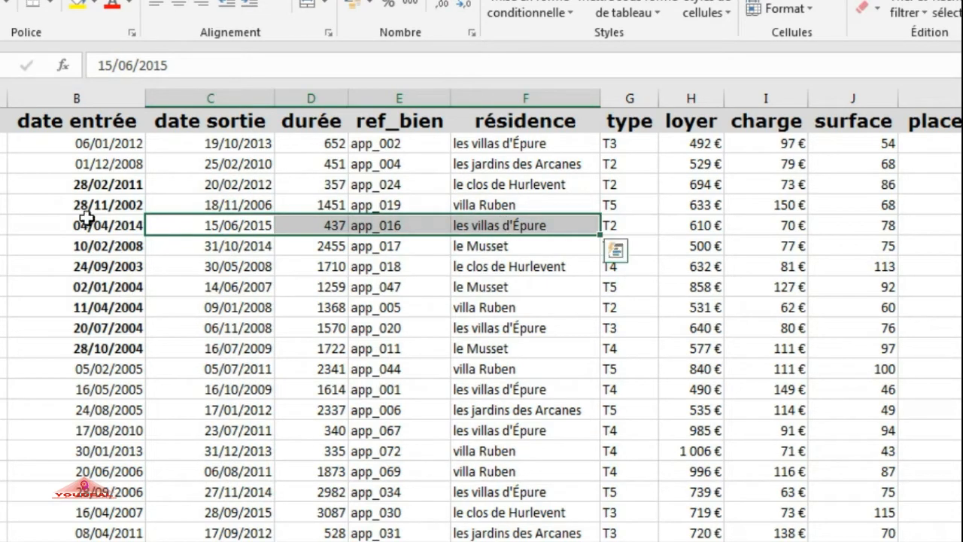
key(ctrl+i)
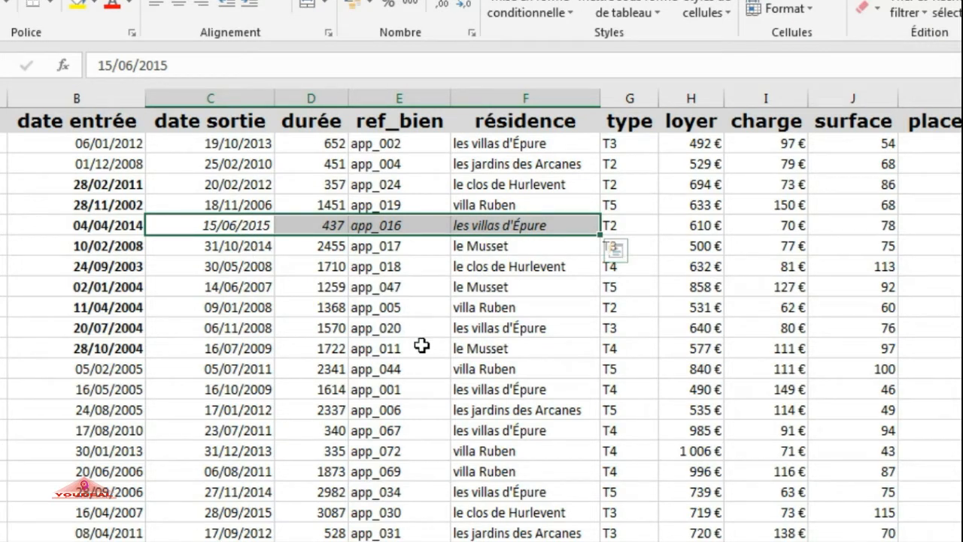
Step: Toggle italic formatting off and on repeatedly for C6:F6, ending with italic applied
key(ctrl+i)
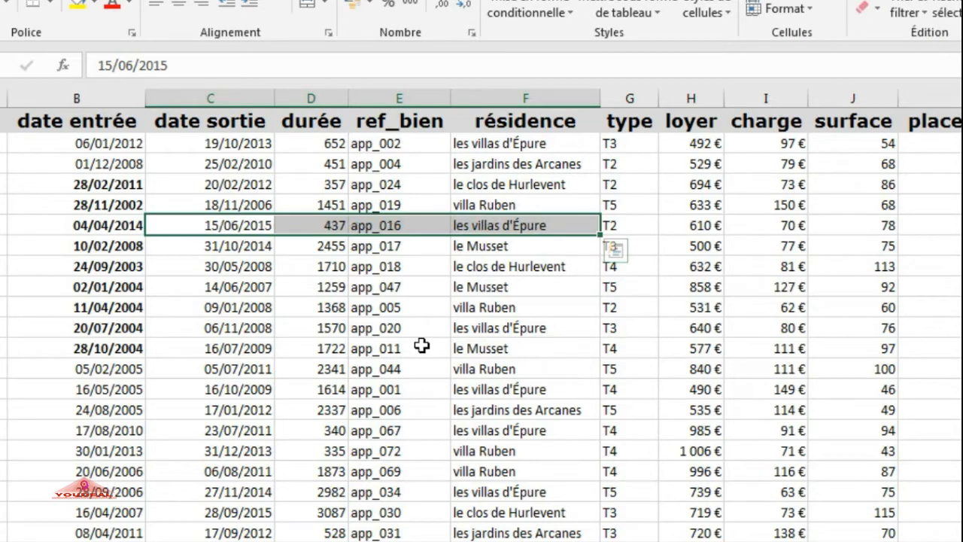
key(ctrl+i)
key(ctrl+i)
key(ctrl+i)
key(ctrl+i)
key(ctrl+i)
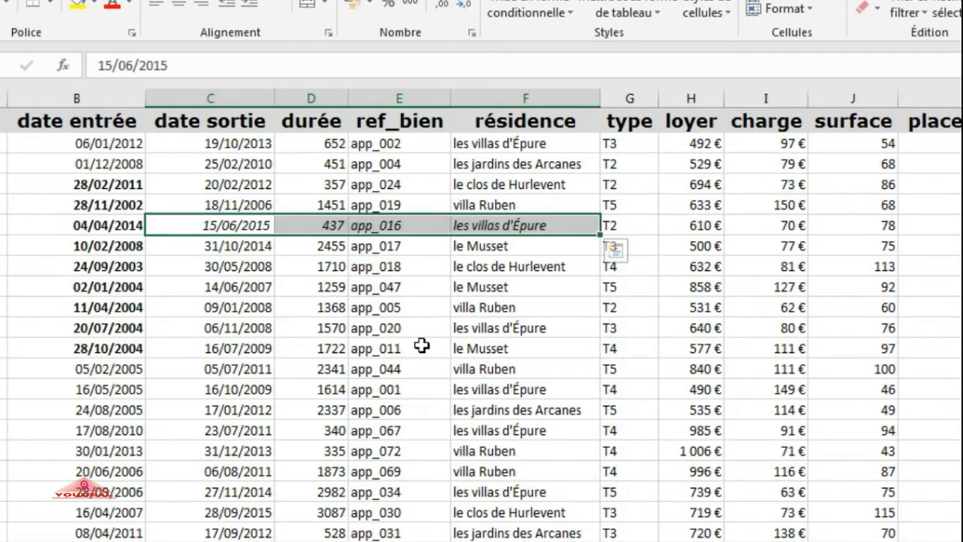
click(296, 306)
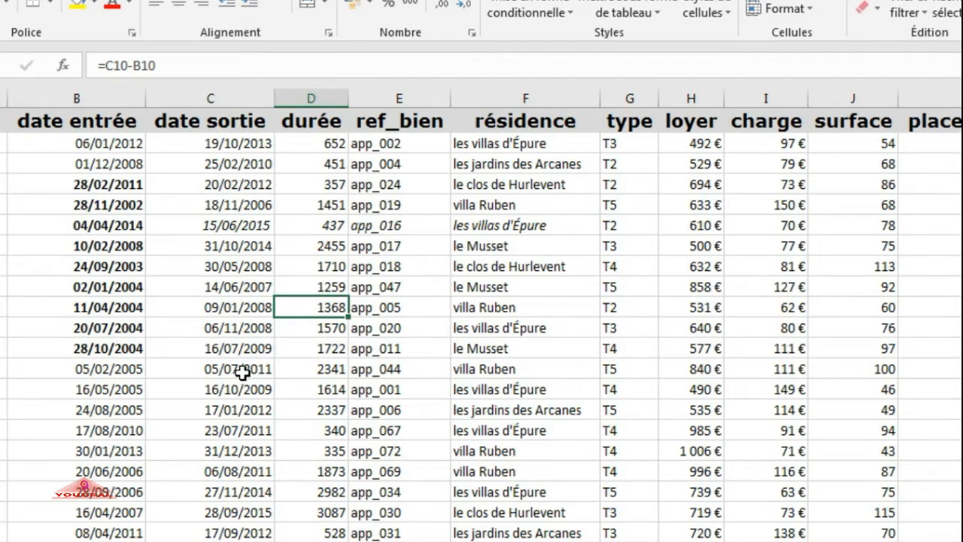
Step: Apply a single underline to le Musset in F9 and a double underline to les villas d'Épure in F11
click(465, 284)
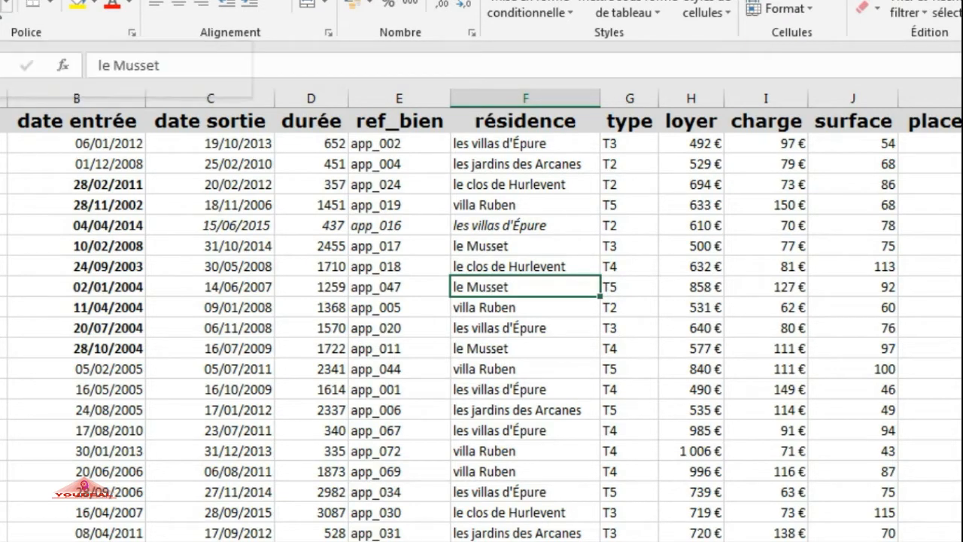
click(485, 328)
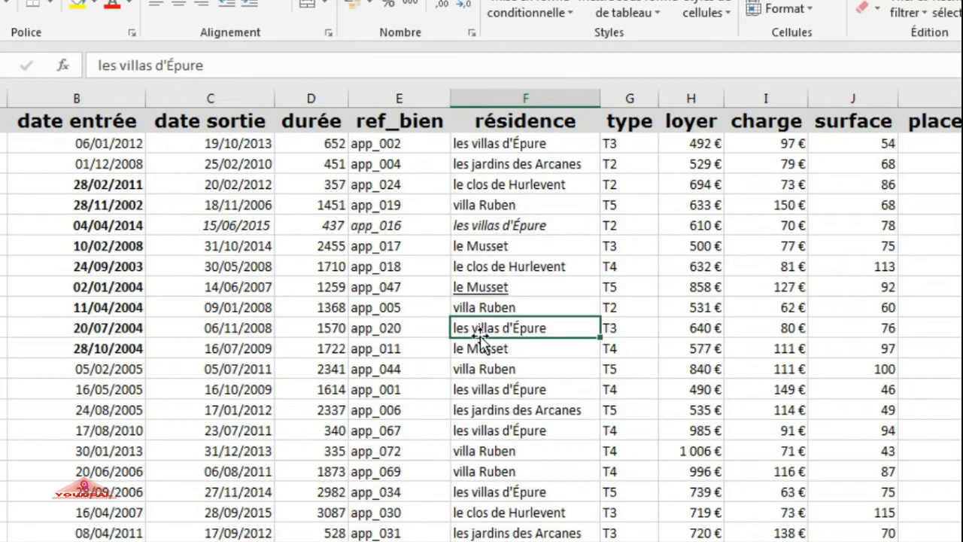
click(9, 6)
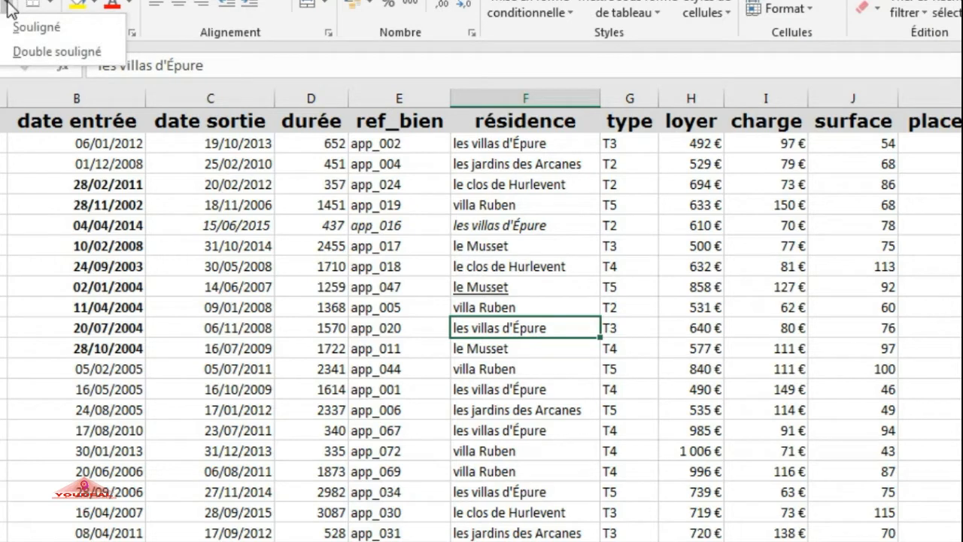
click(39, 53)
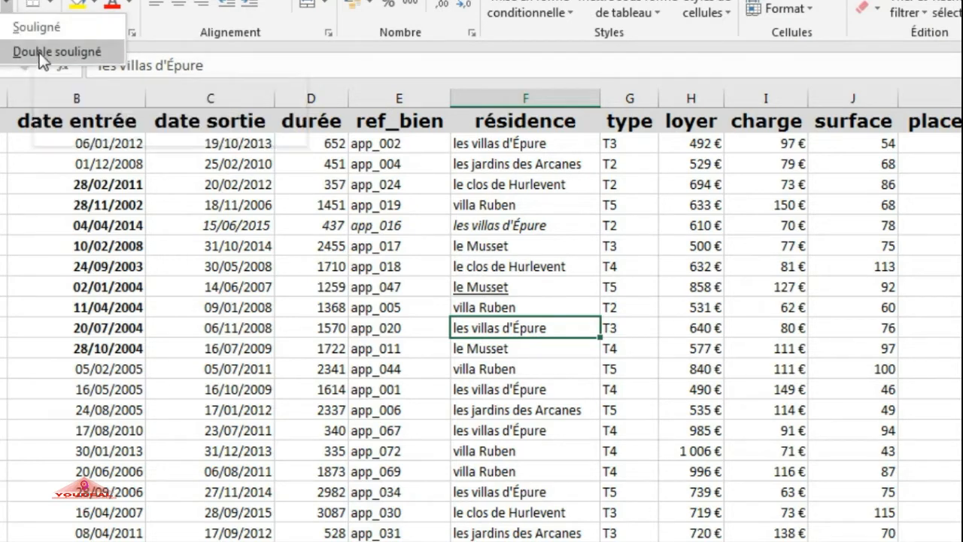
click(500, 390)
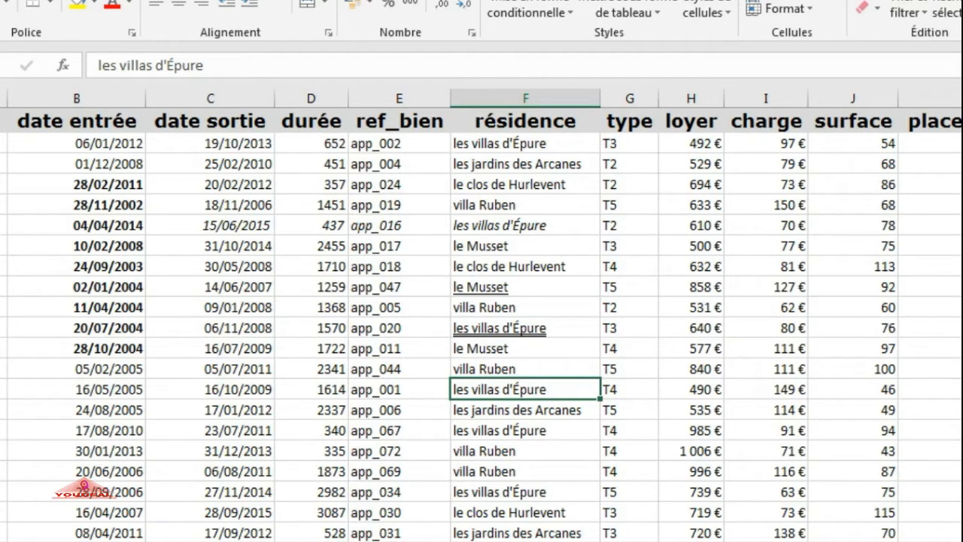
Step: Select rows 9 and 11 together, the ones holding the underlined residences
click(0, 287)
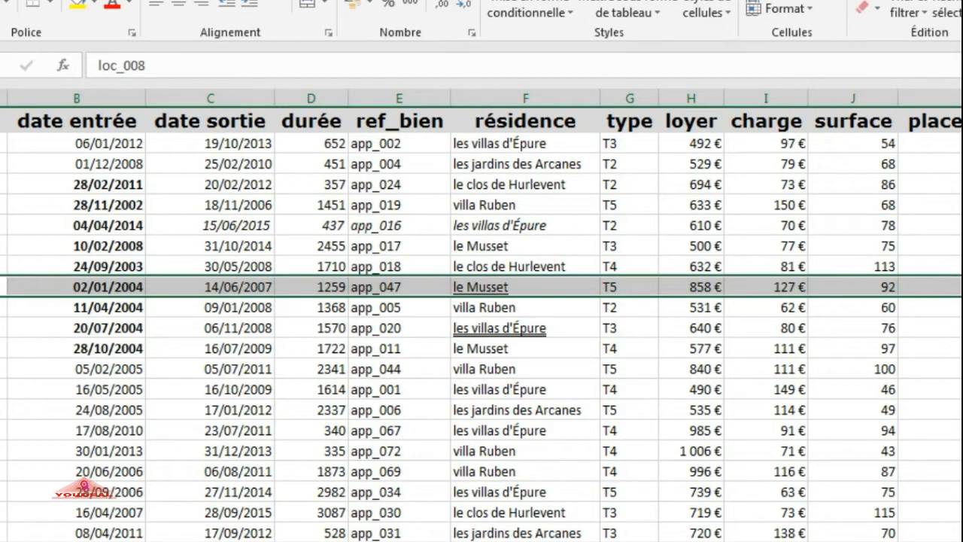
ctrl+click(2, 349)
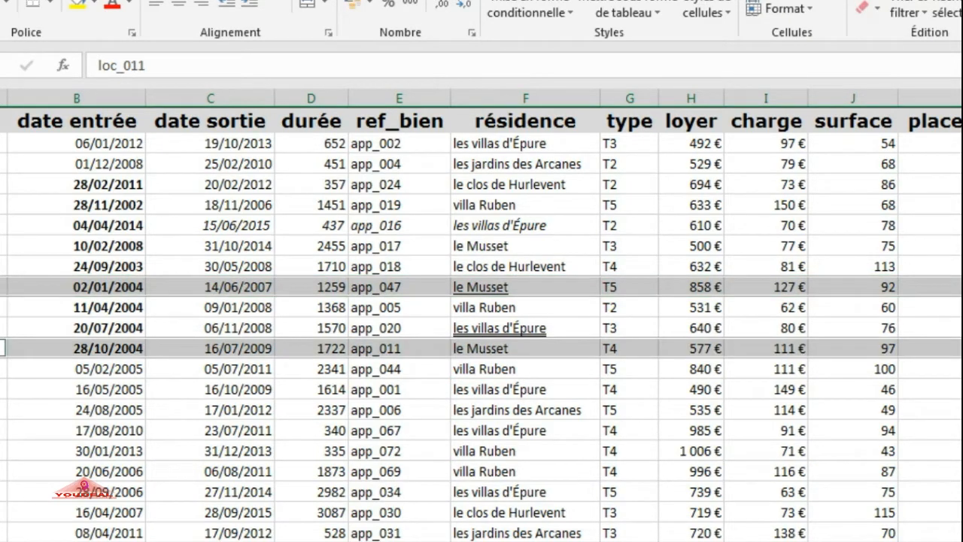
click(2, 286)
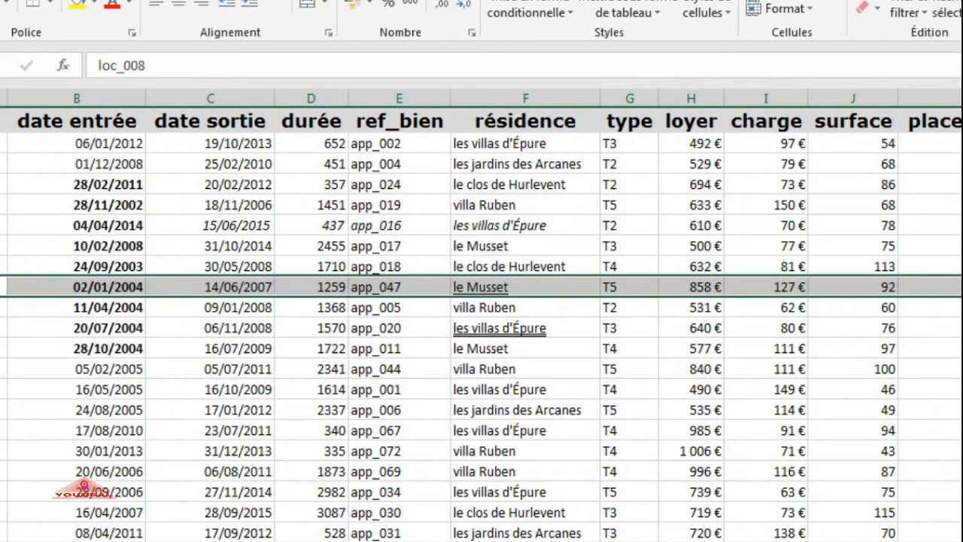
ctrl+click(2, 328)
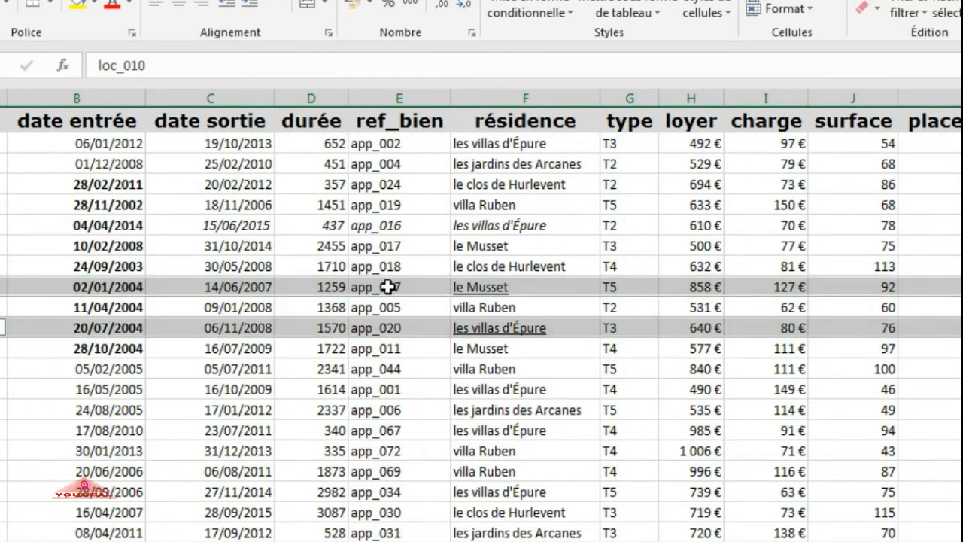
right_click(477, 286)
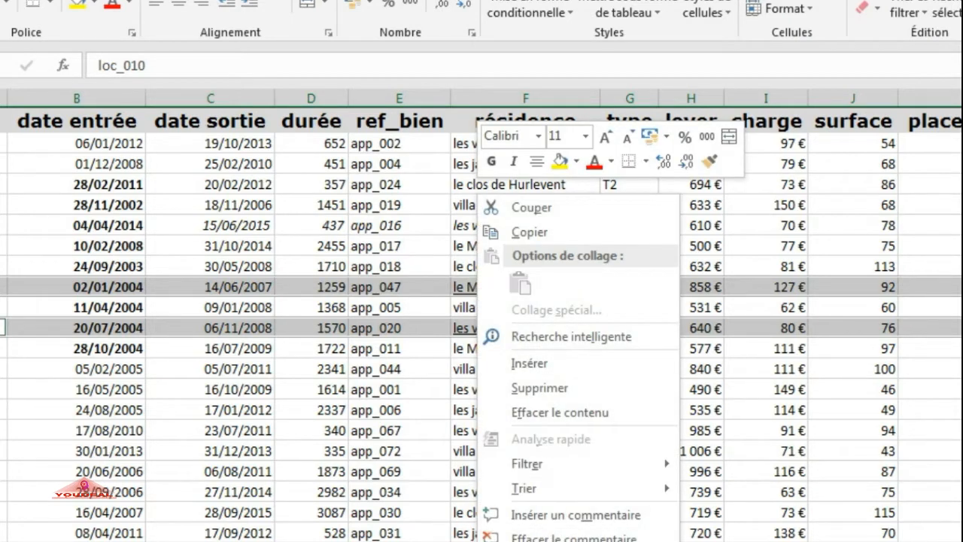
click(543, 541)
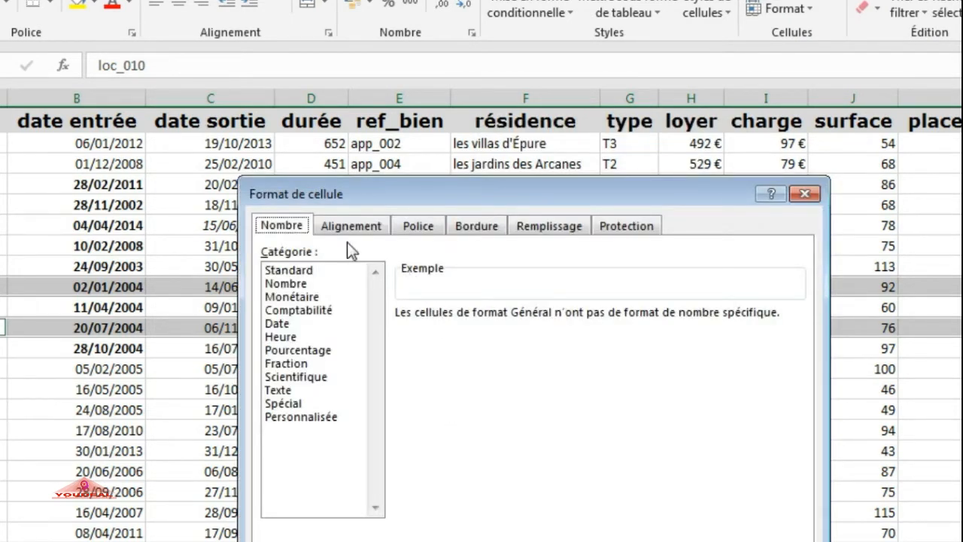
click(807, 194)
Step: Increase the row height of the selected rows 9 and 11 above the default
click(801, 12)
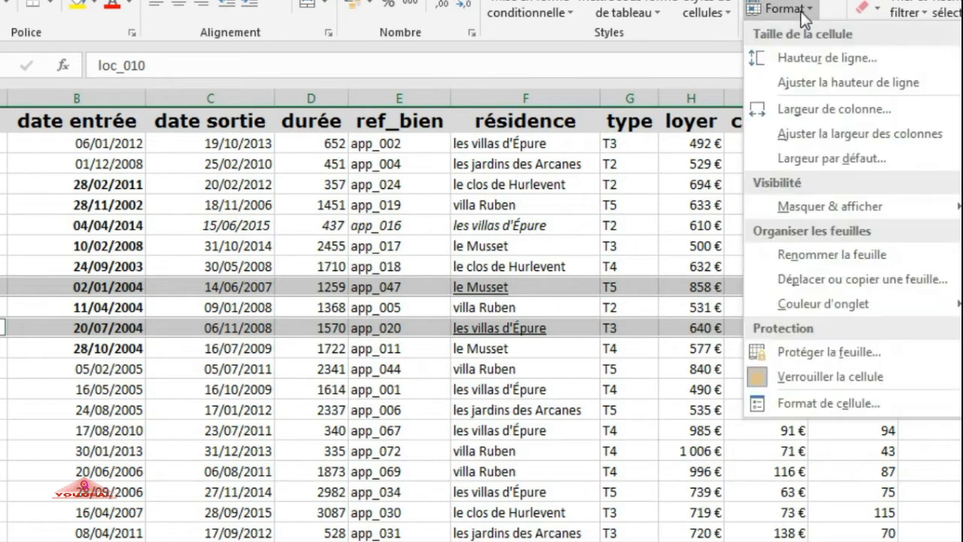
click(813, 59)
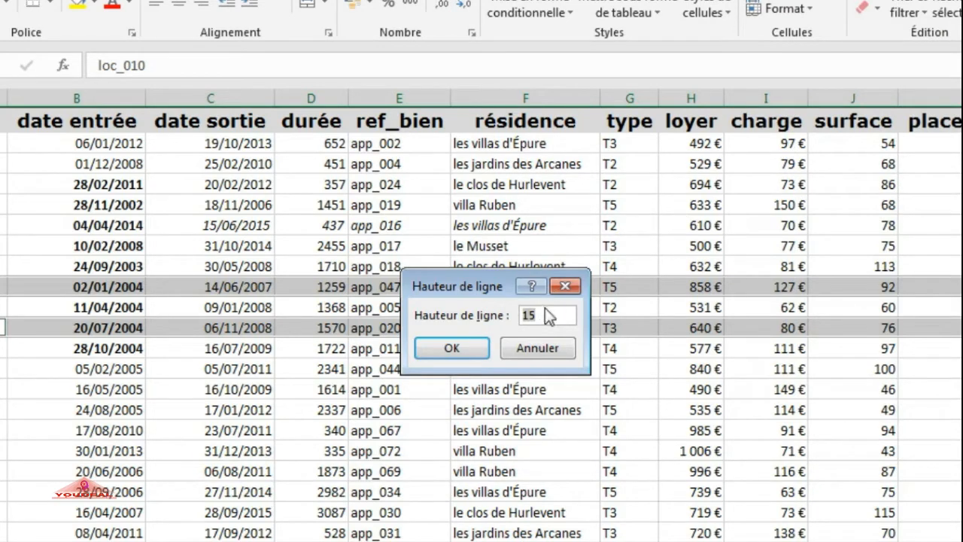
key(Return)
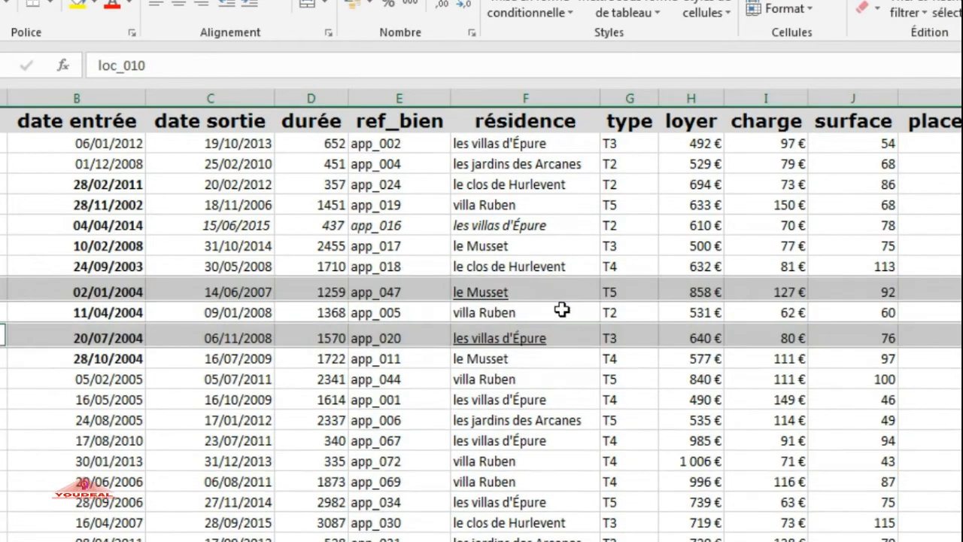
click(486, 421)
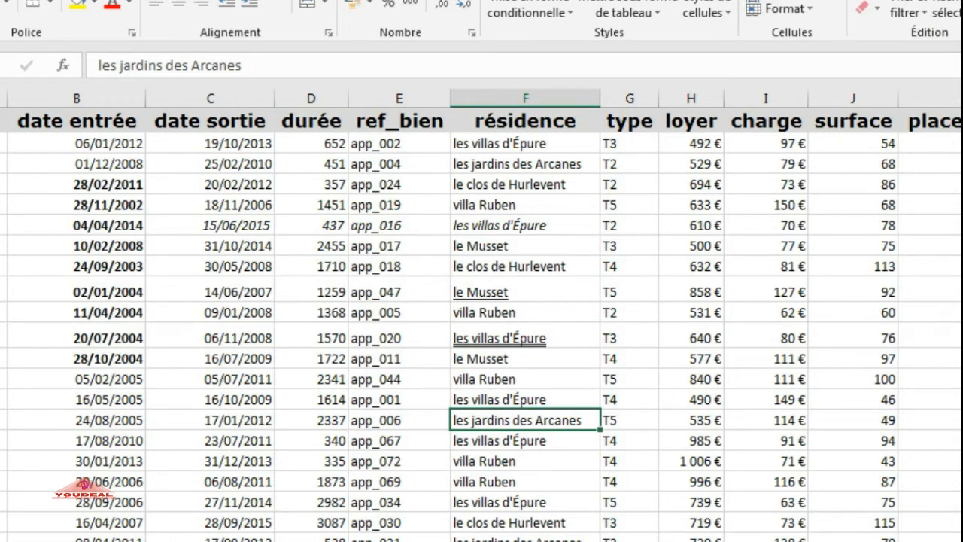
Step: Hide the gridlines of the bdd_locations_finies sheet and show them again
click(298, 0)
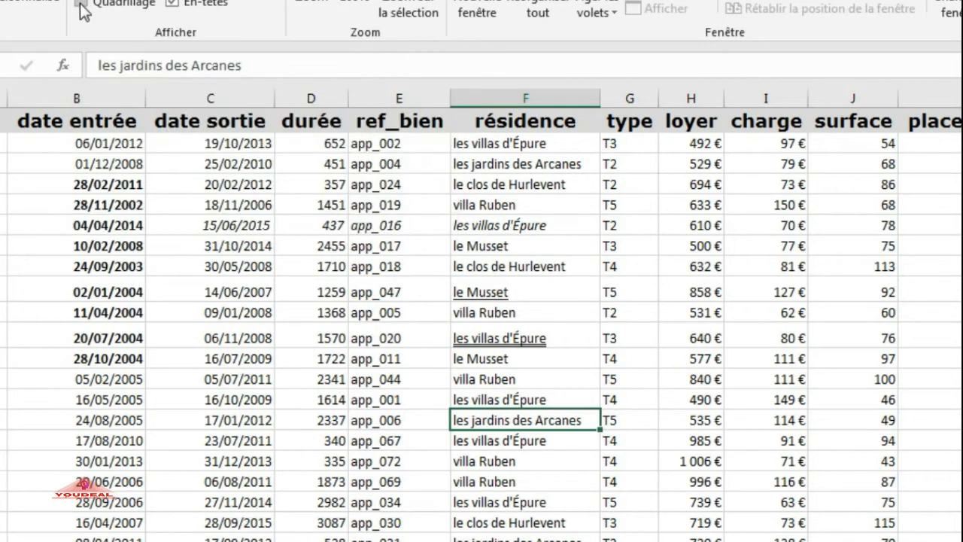
click(80, 4)
click(482, 461)
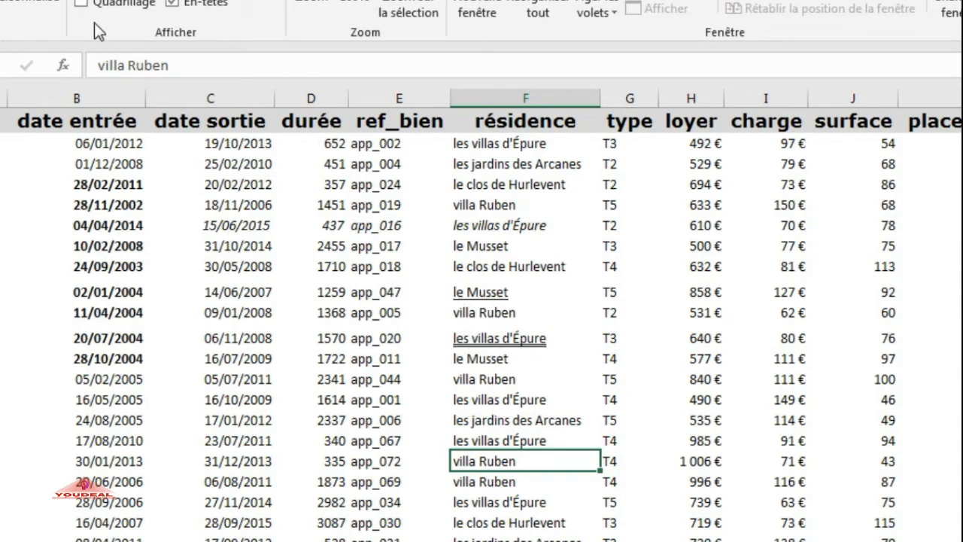
click(81, 3)
click(522, 412)
click(499, 460)
click(499, 477)
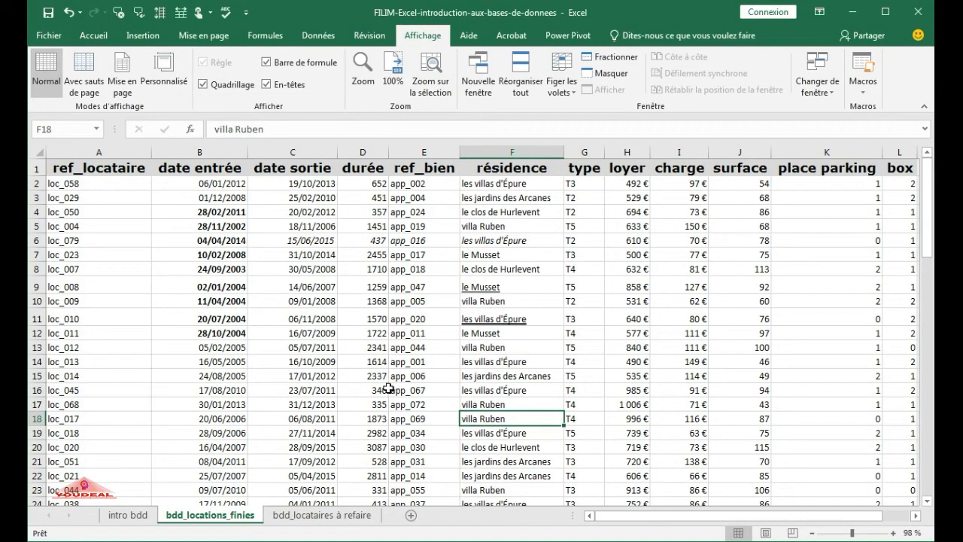
Step: Preview the Aharoni, Adobe Devanagari, Agency FB and Algerian fonts in the cell format settings of C15 without applying any
click(278, 375)
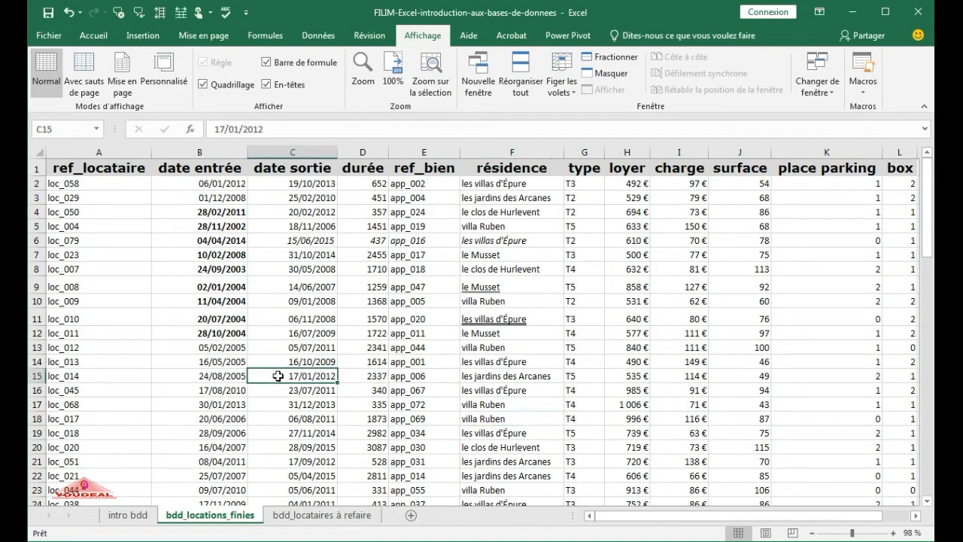
click(88, 37)
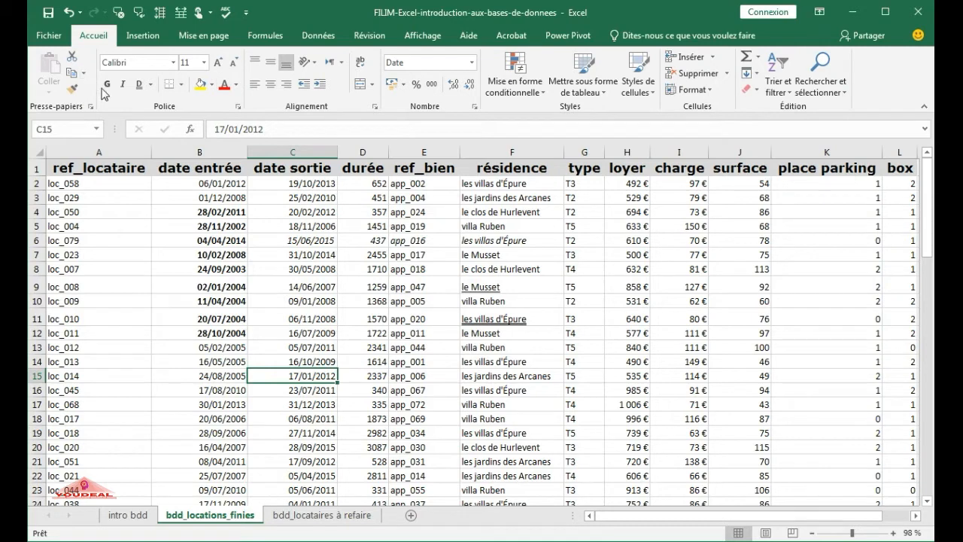
click(239, 108)
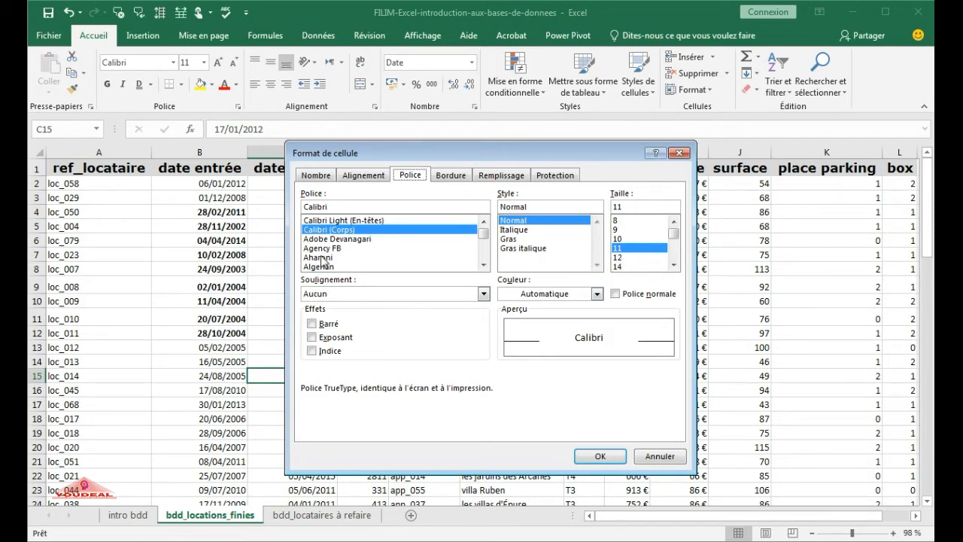
click(322, 258)
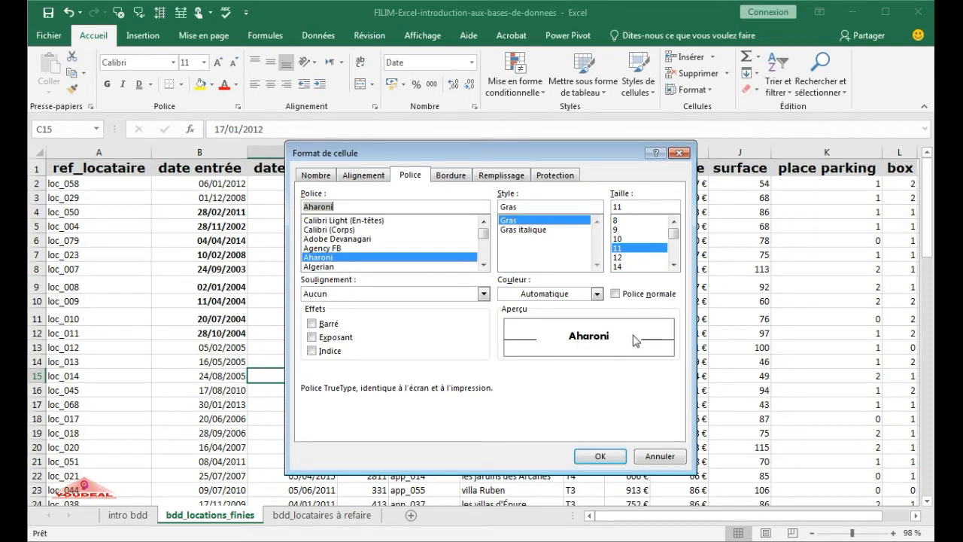
click(324, 240)
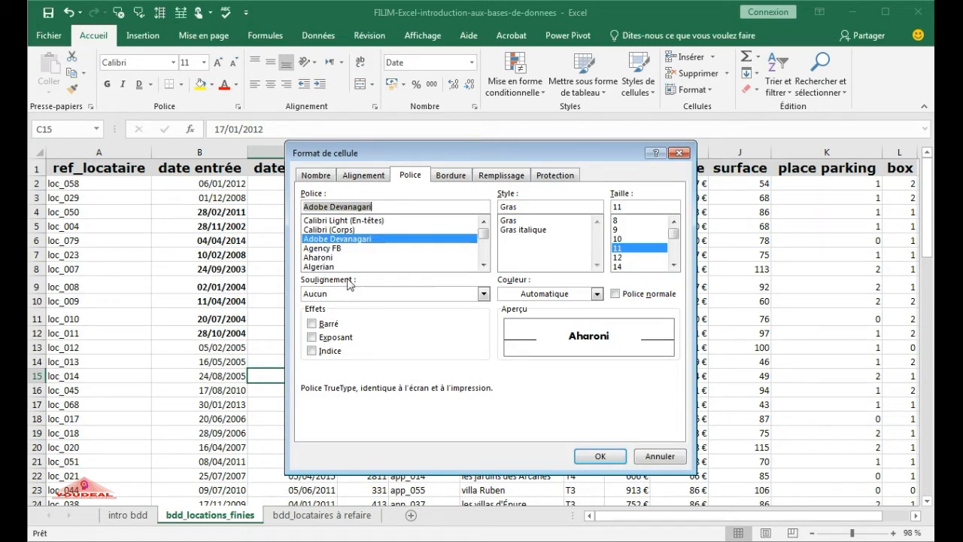
click(336, 220)
click(331, 239)
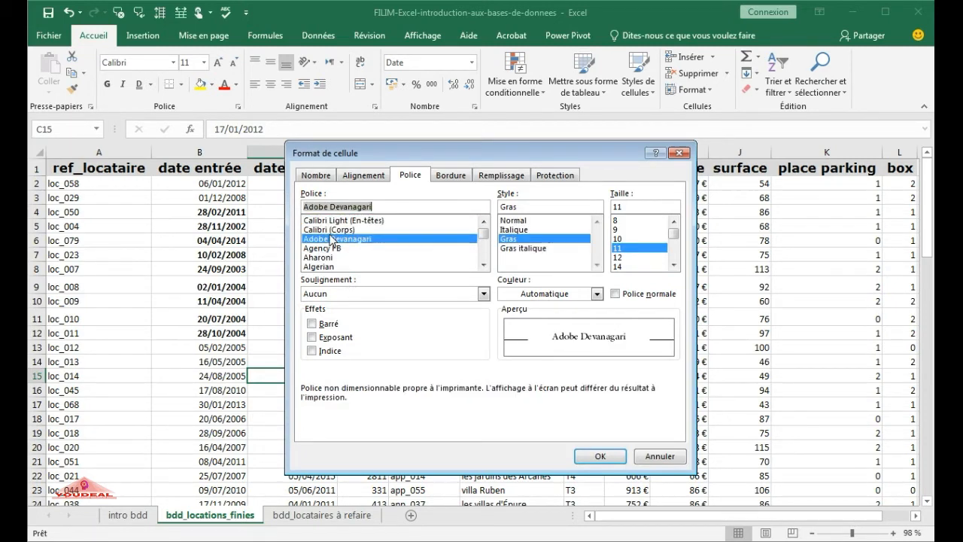
click(329, 247)
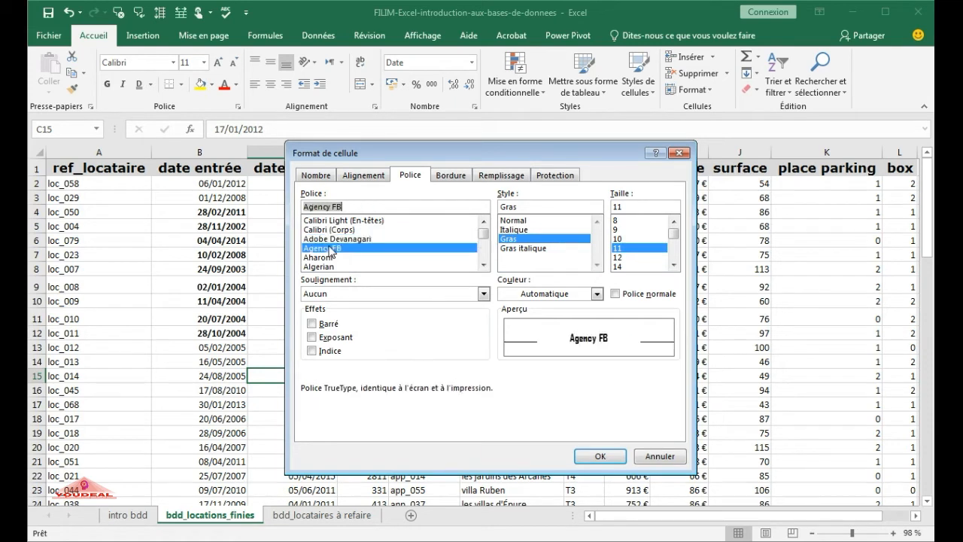
click(329, 258)
click(329, 267)
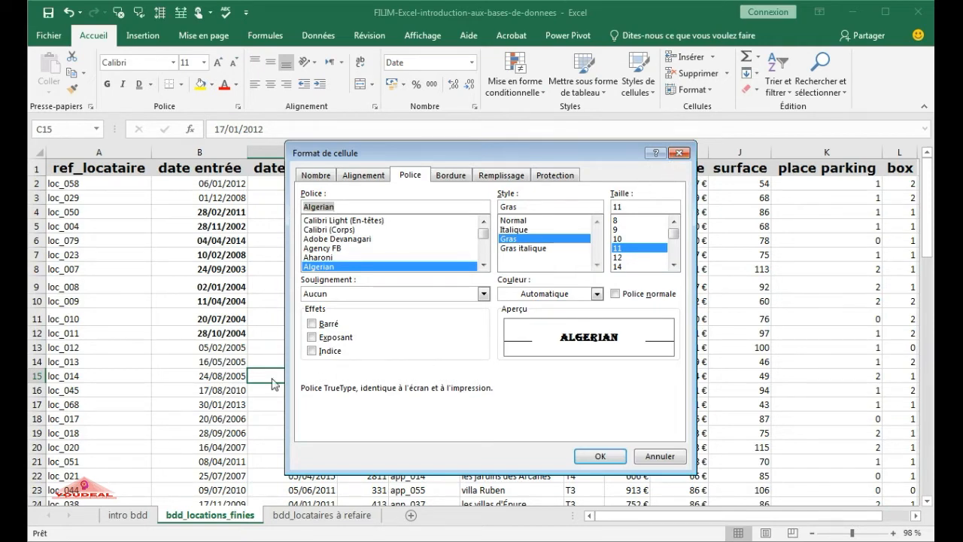
click(680, 152)
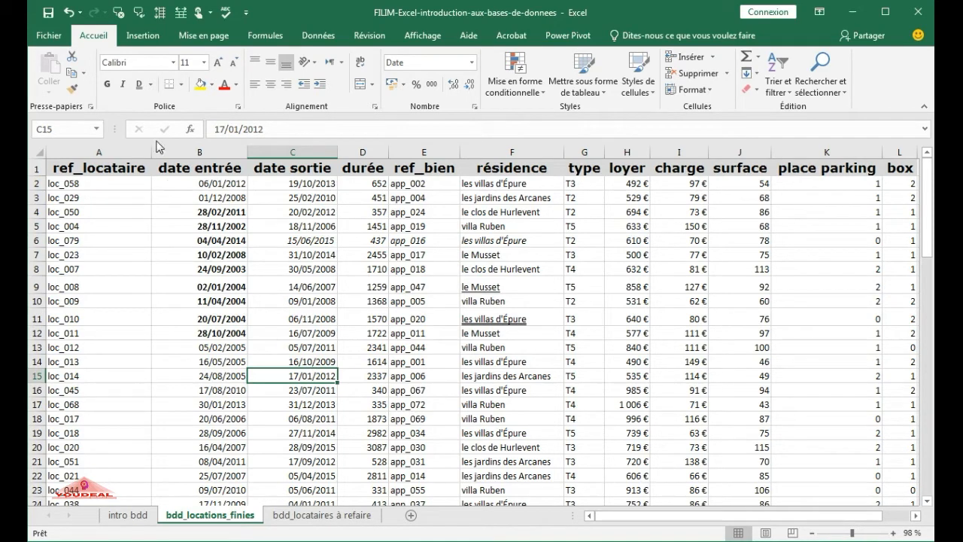
Step: Apply strikethrough to the date in C15 and to the whole date sortie column
click(239, 108)
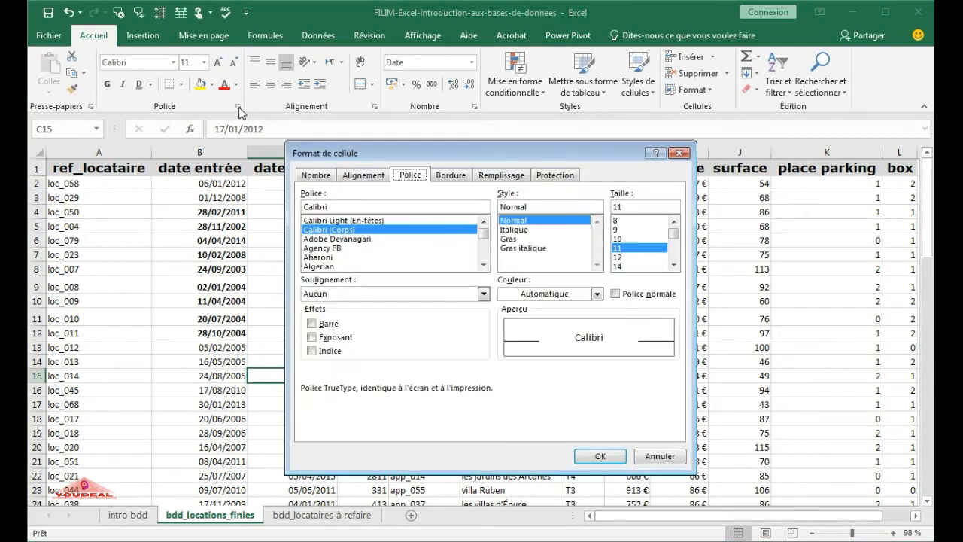
click(312, 324)
click(583, 456)
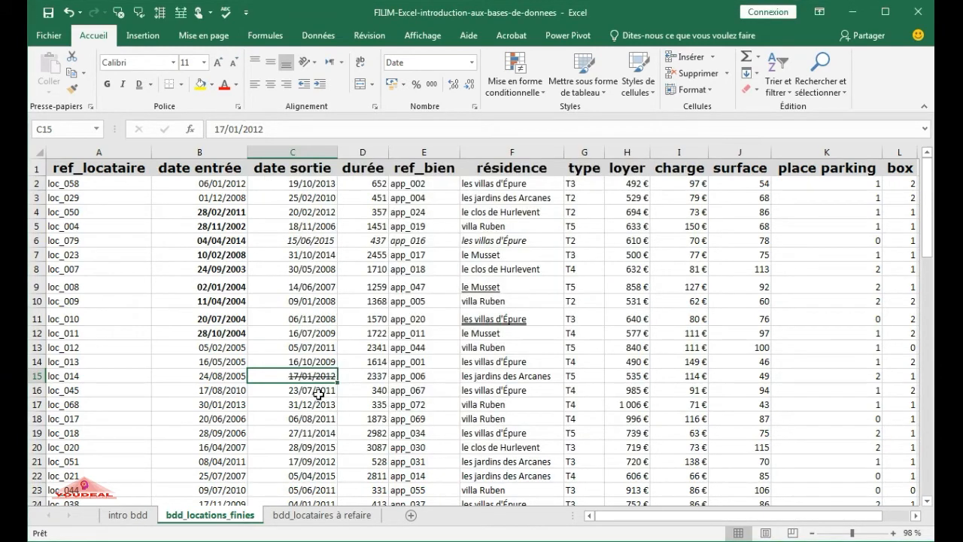
click(310, 169)
click(311, 152)
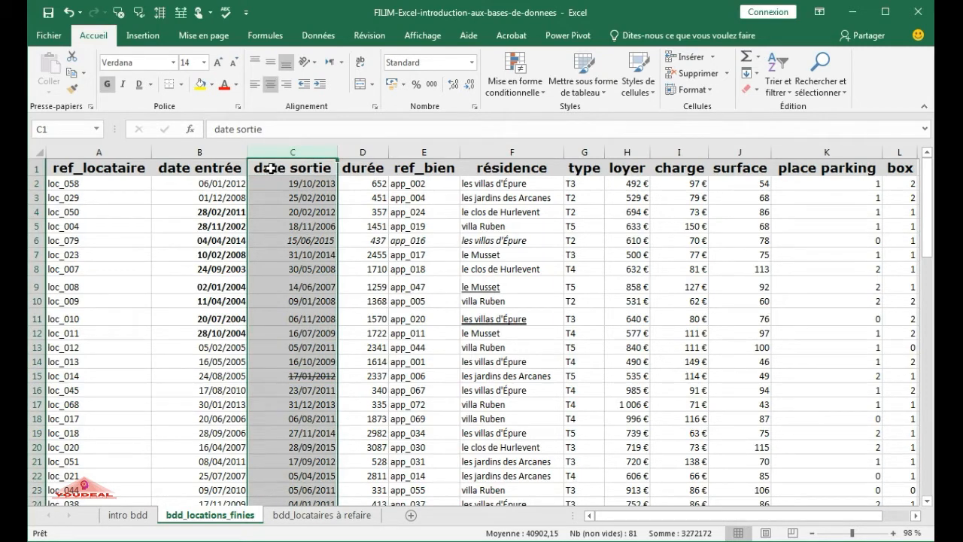
click(239, 107)
click(312, 323)
click(622, 457)
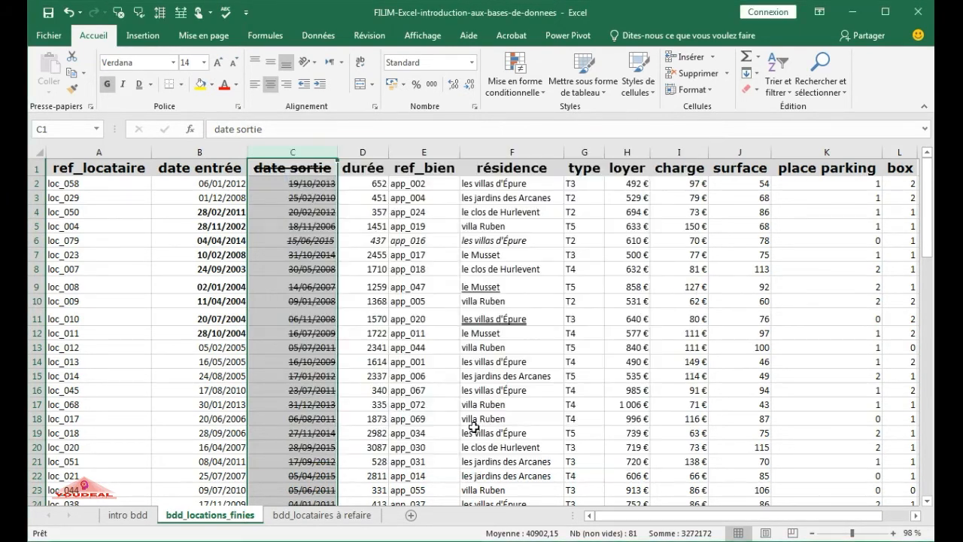
click(426, 392)
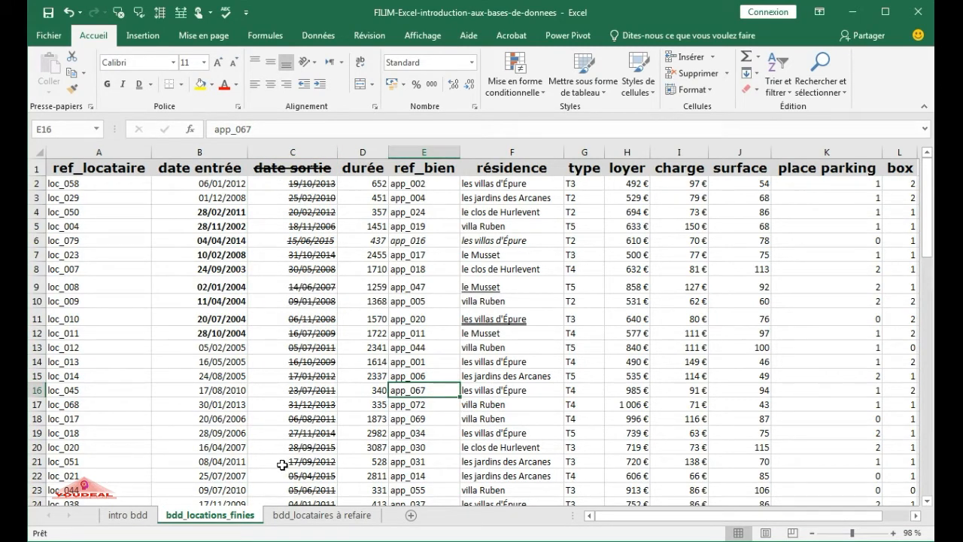
Step: Apply strikethrough to the durée values in D4 to D20
drag(373, 214, 369, 449)
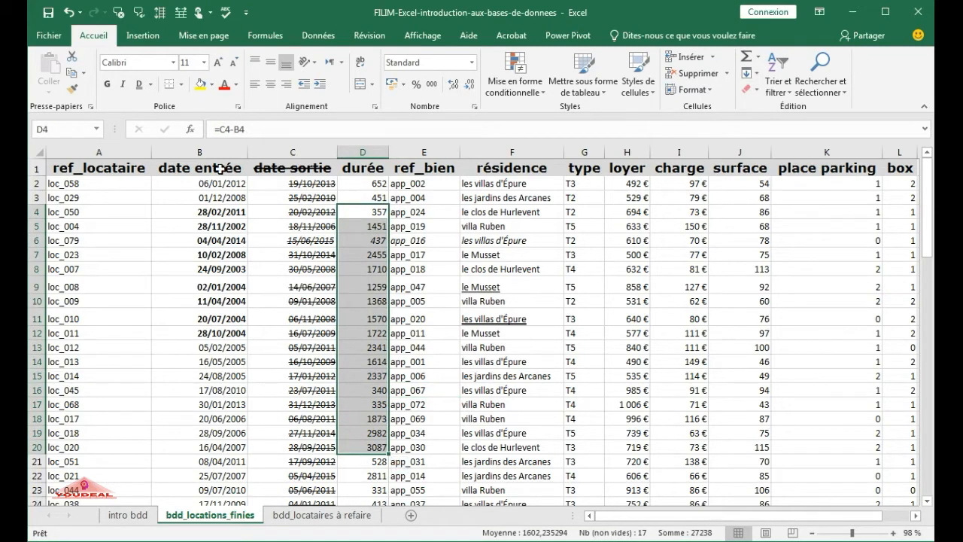
click(239, 109)
click(312, 323)
click(591, 456)
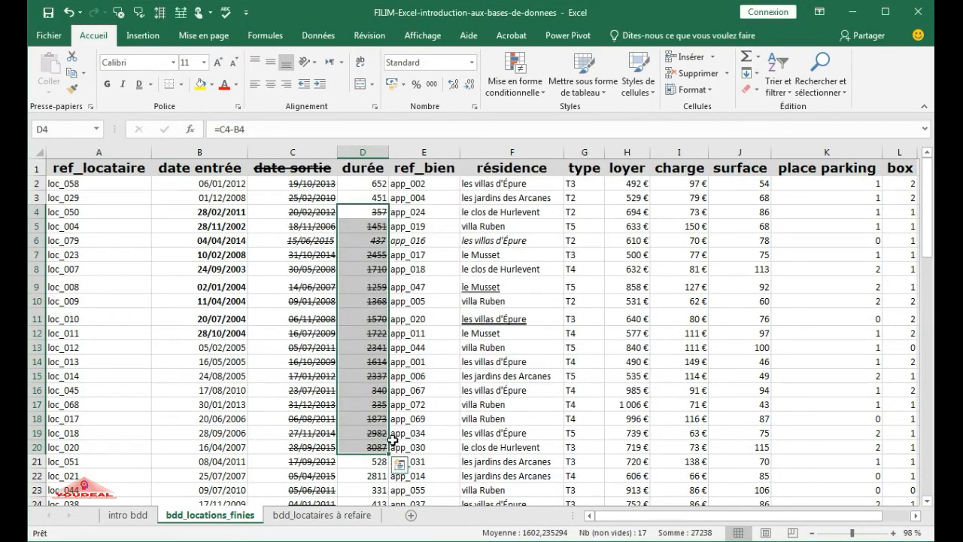
click(455, 419)
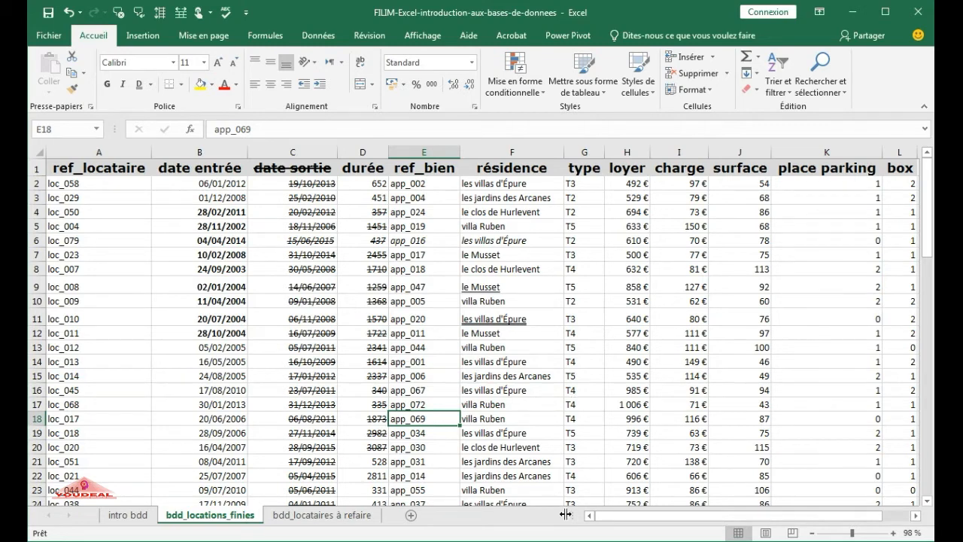
Step: Try to format only the digit 6 of the surface value in J4 as superscript
click(736, 211)
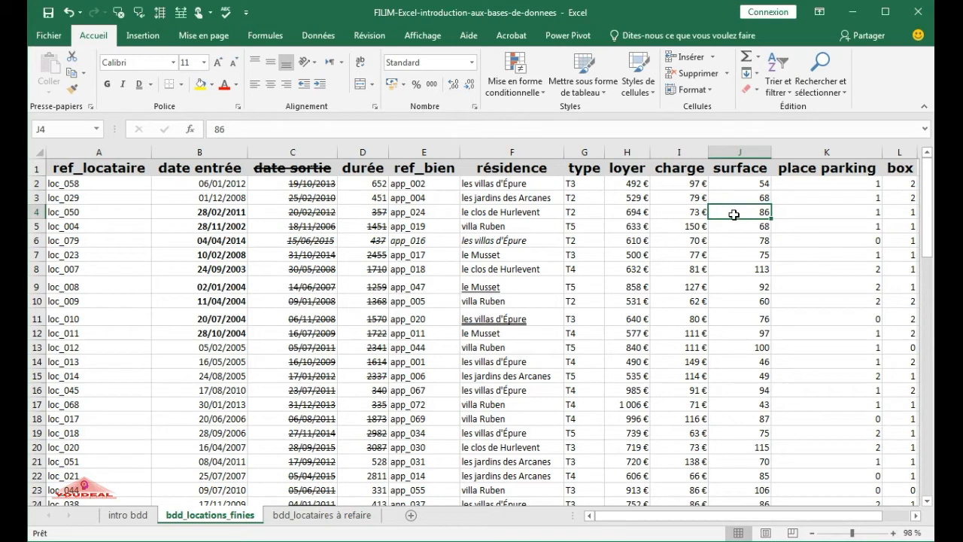
click(245, 130)
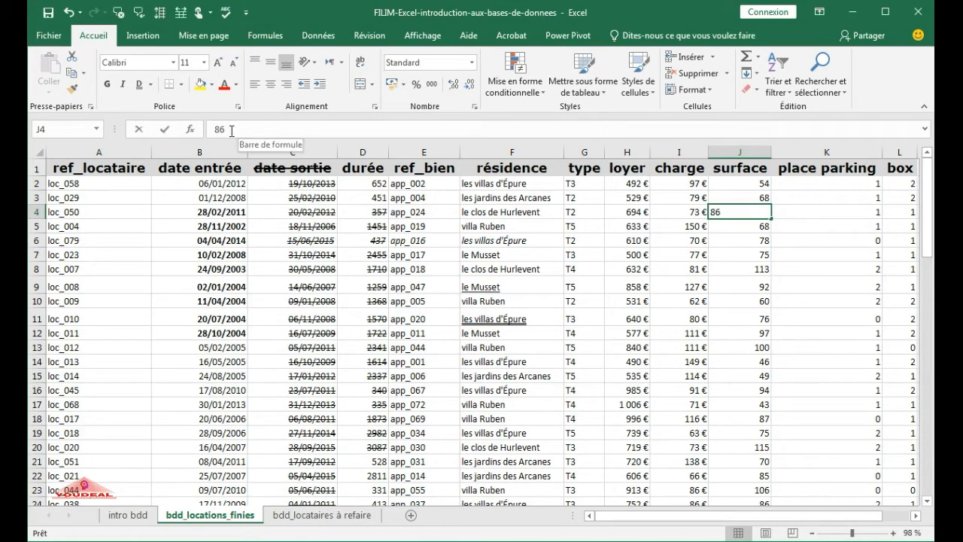
double_click(221, 130)
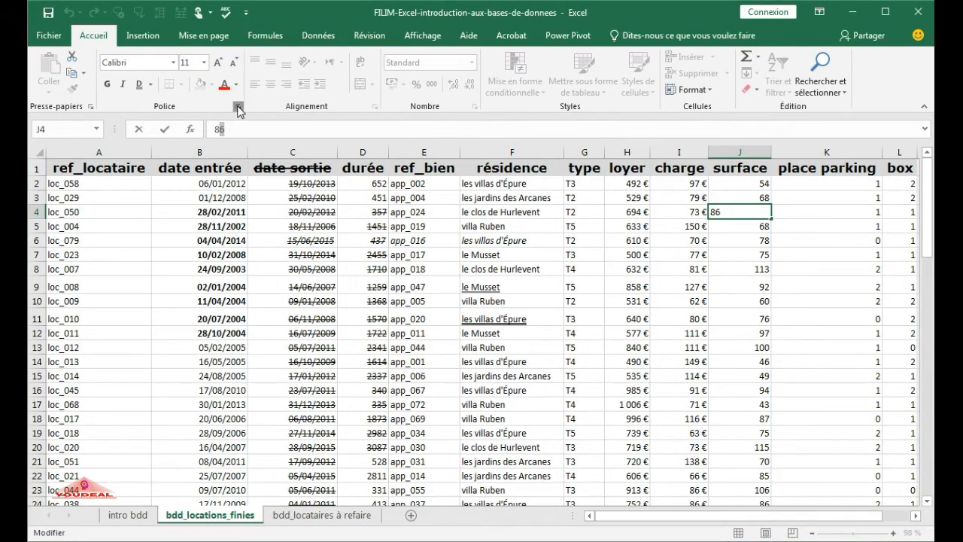
click(238, 106)
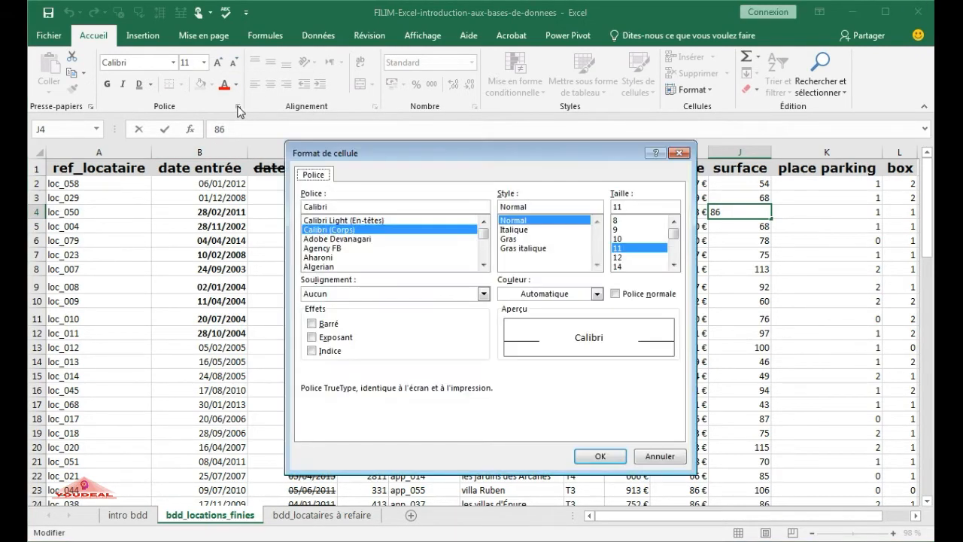
click(313, 337)
click(611, 457)
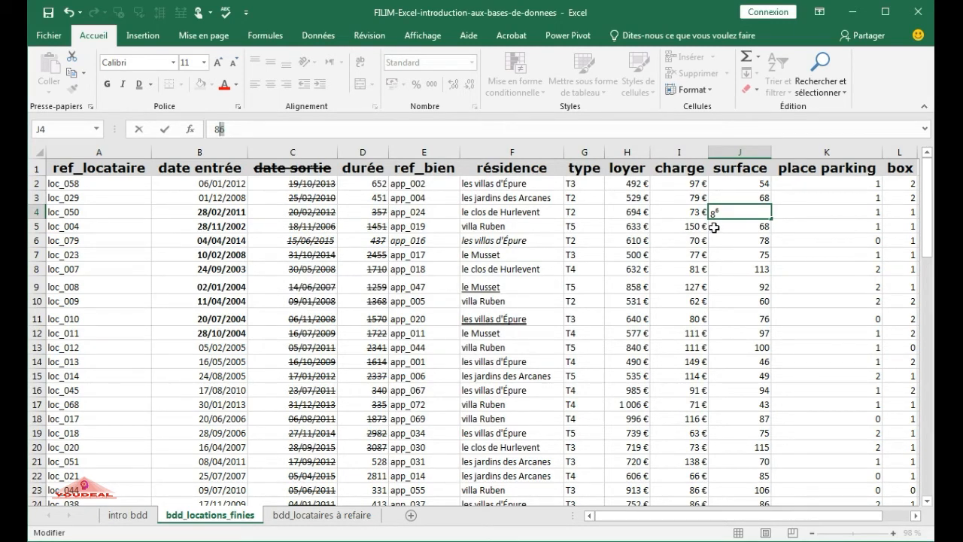
Step: Format the whole surface value in J14 as subscript
click(744, 362)
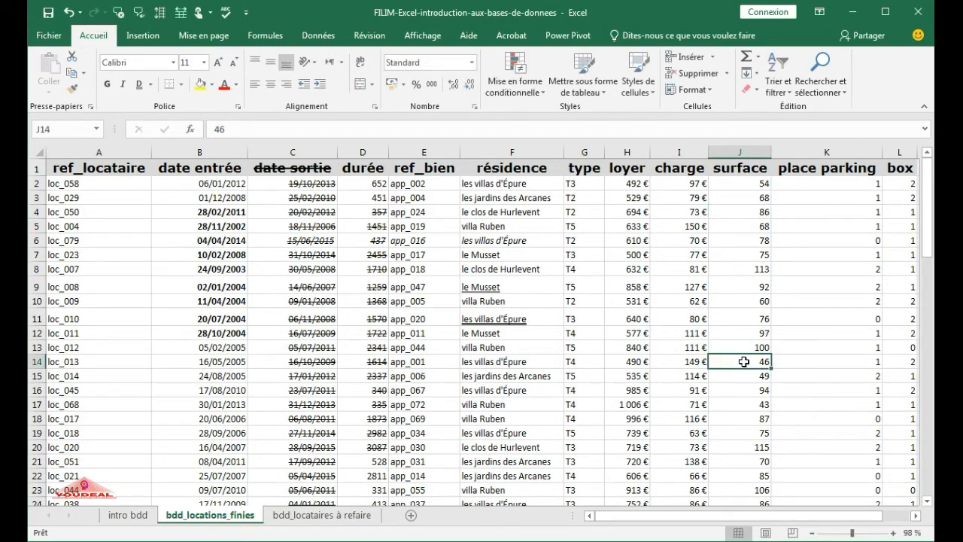
click(239, 107)
click(327, 350)
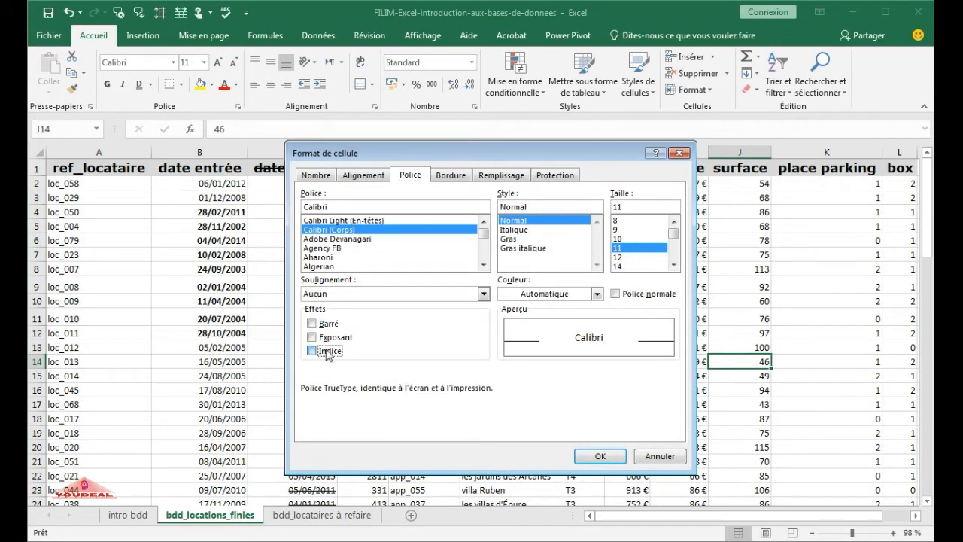
click(600, 456)
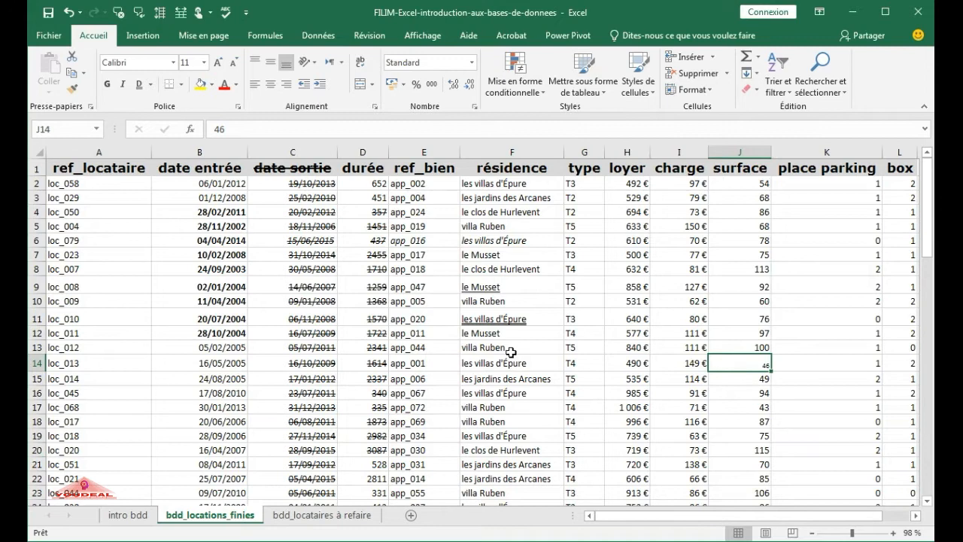
Step: Try to format only the digit 9 of the surface value in J15 as subscript
click(722, 380)
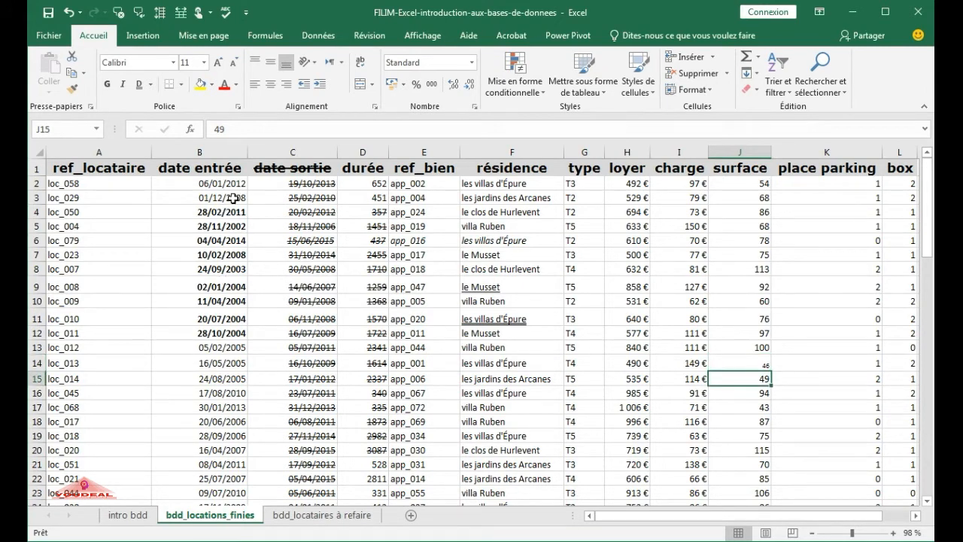
click(224, 130)
double_click(220, 129)
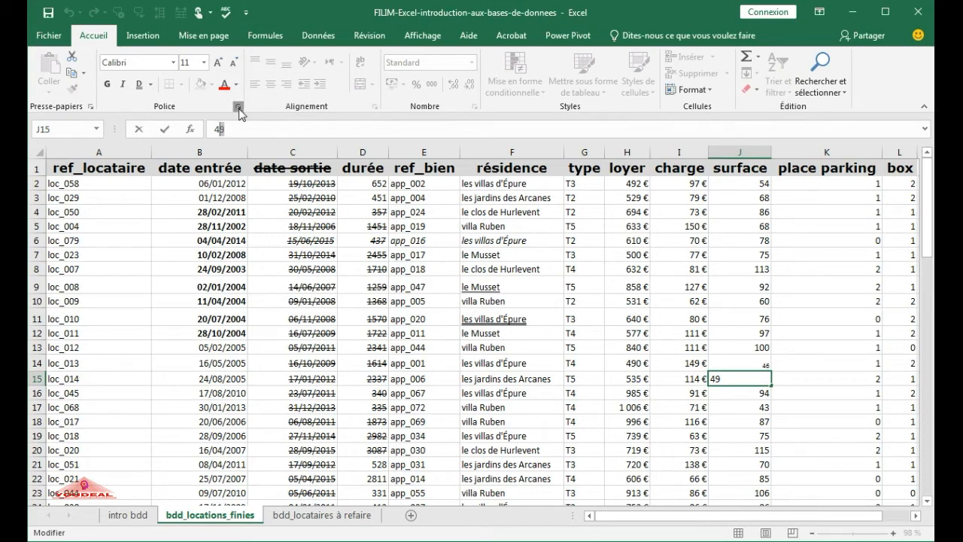
click(239, 106)
click(342, 350)
click(592, 456)
click(512, 390)
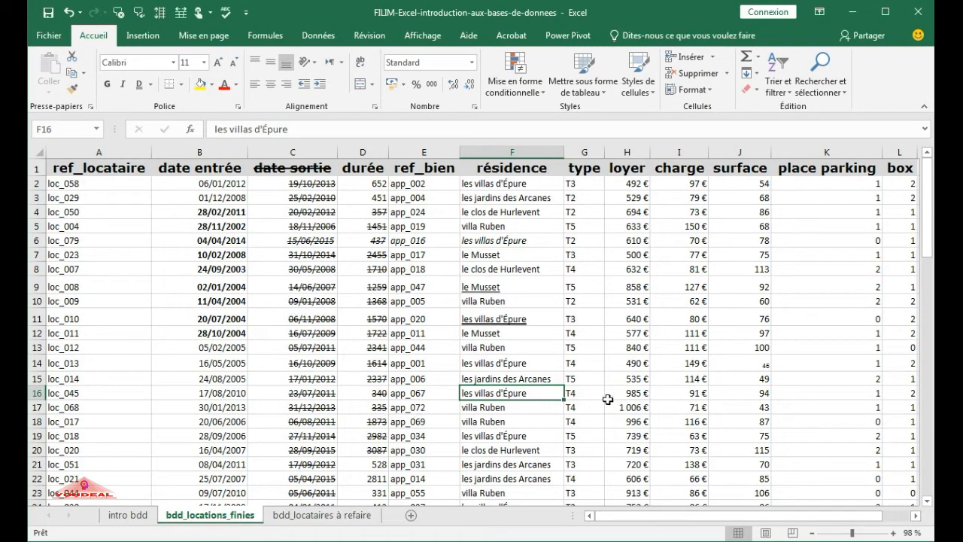
Step: Change the font colour of the header row, from ref_locataire to box, to the dark gold theme colour
drag(114, 169, 886, 168)
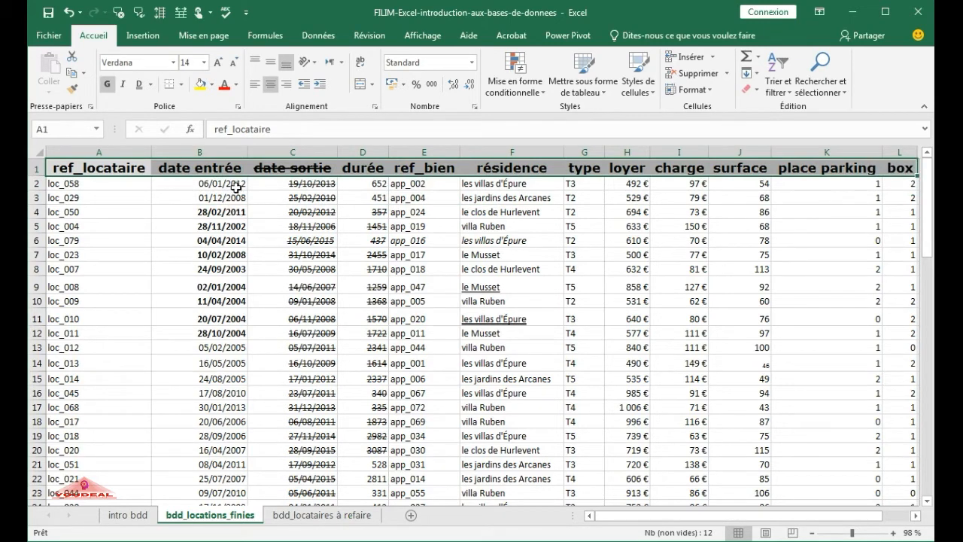
click(236, 84)
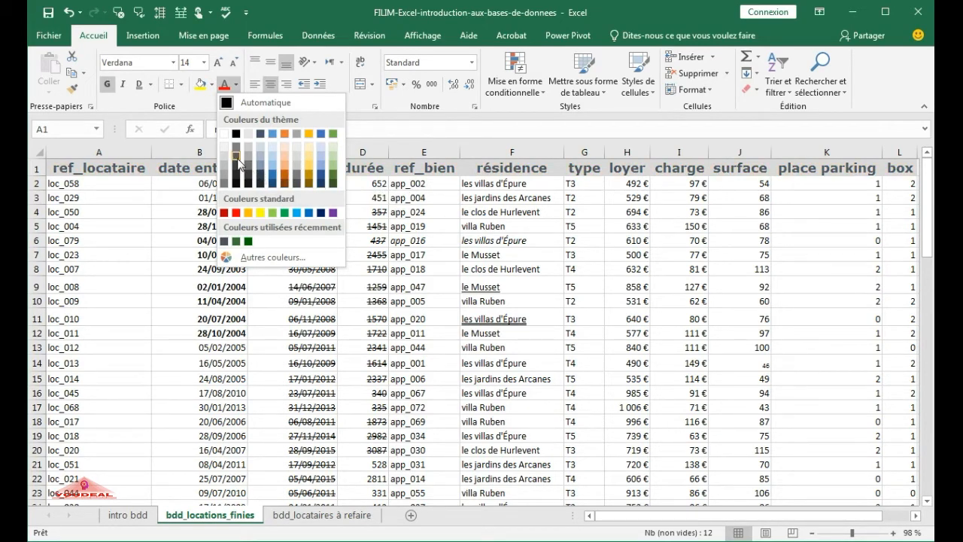
click(310, 180)
click(305, 199)
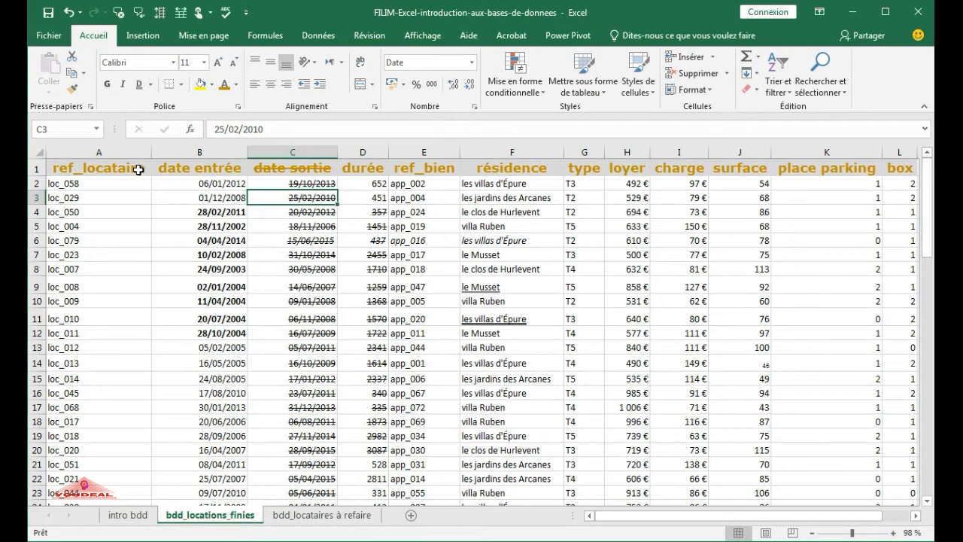
Step: Change the font colour of le Musset in F7 to standard red
click(478, 256)
click(238, 86)
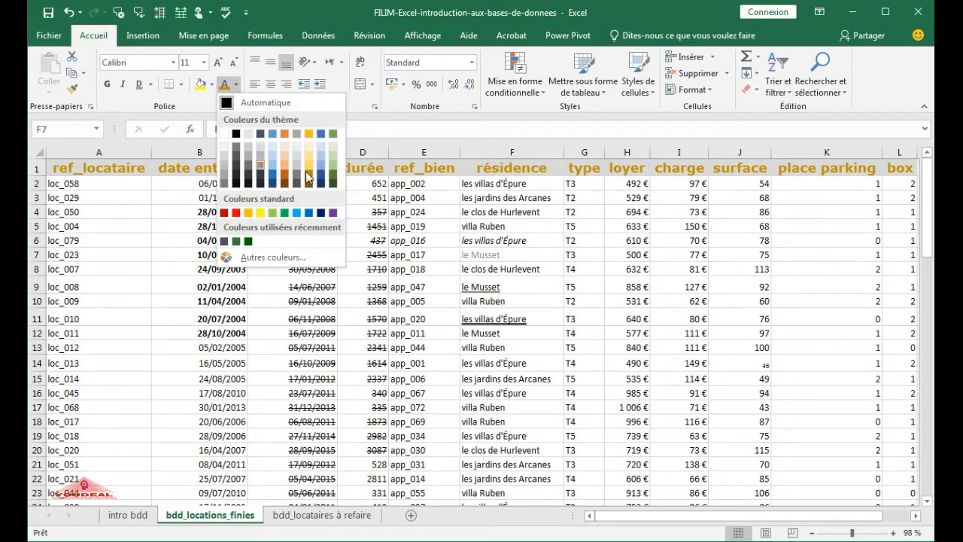
click(235, 215)
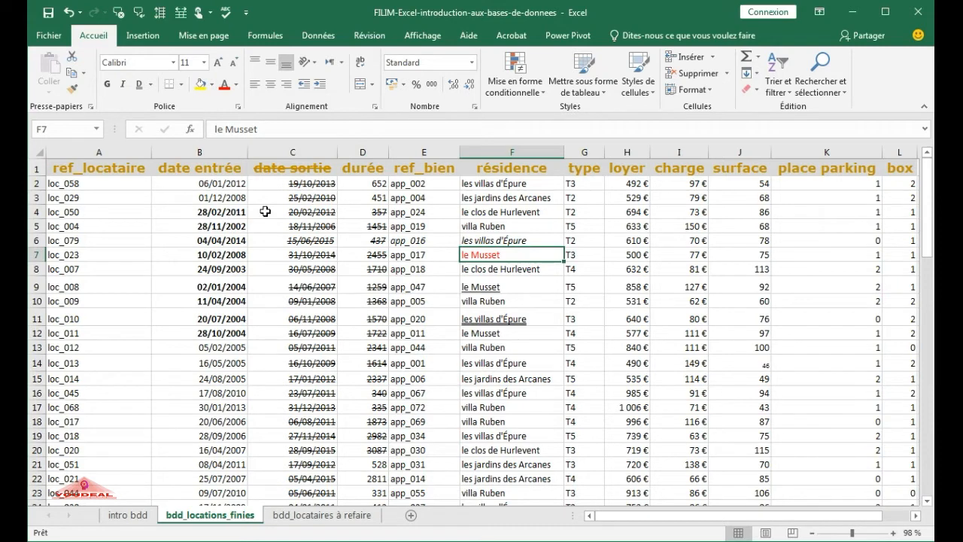
Step: Change the font colour of the durée value in D8 to a medium green chosen from the extended standard colour palette
click(367, 275)
click(237, 85)
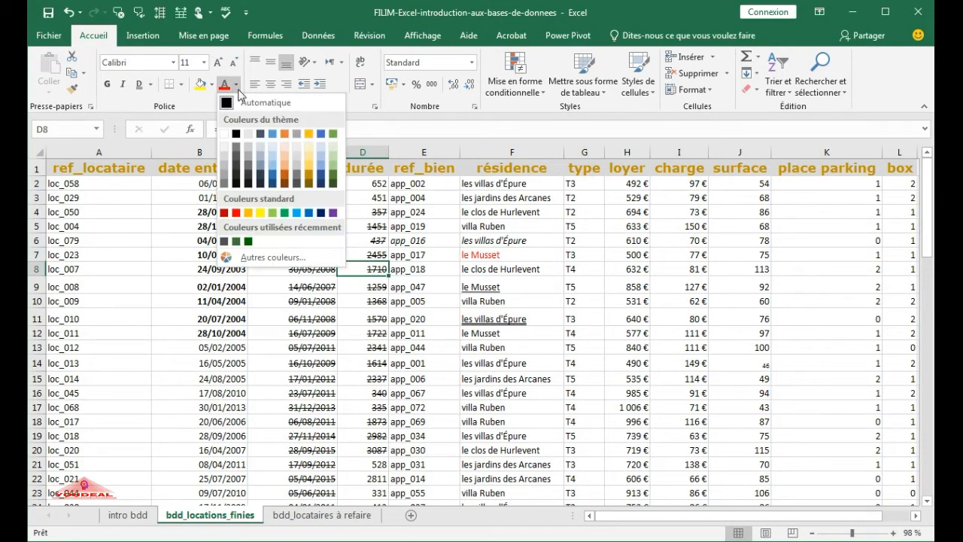
click(293, 258)
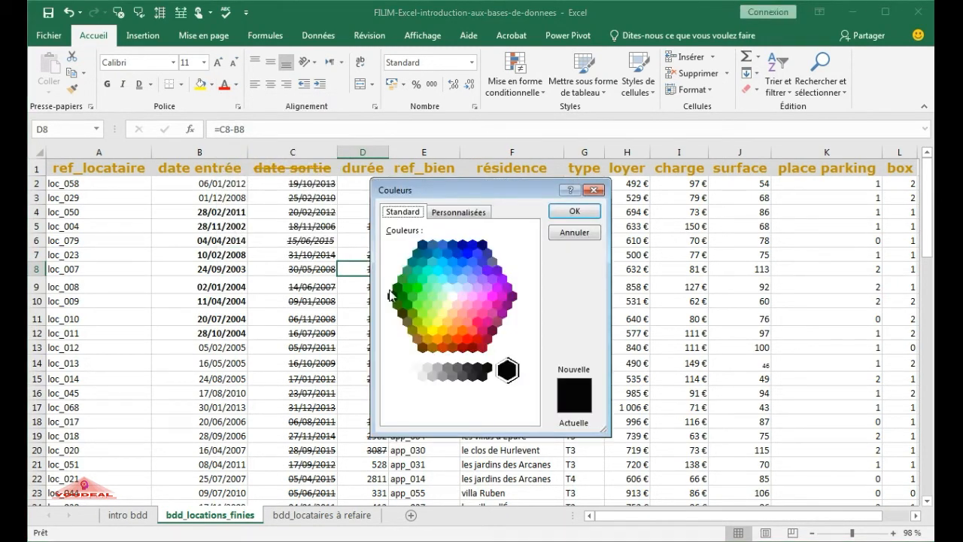
click(418, 323)
click(407, 305)
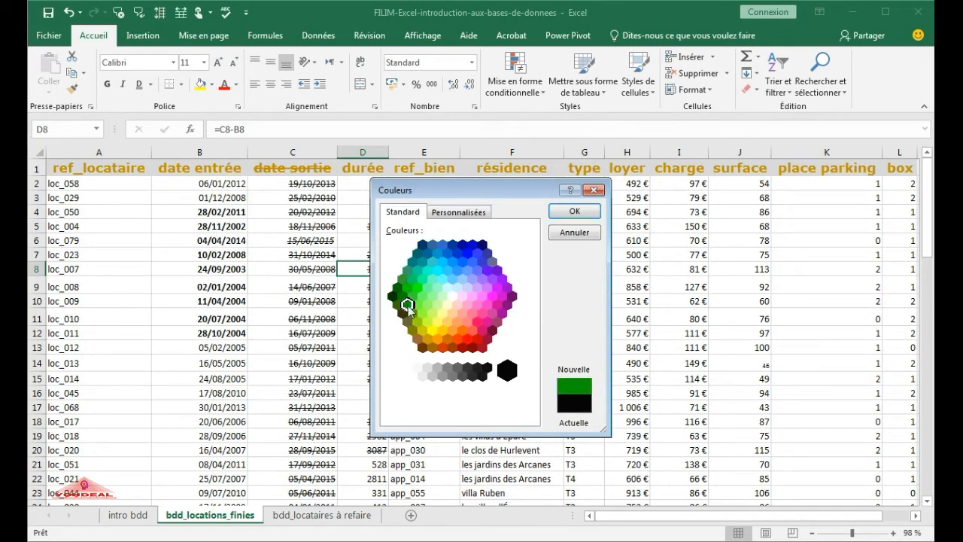
click(574, 212)
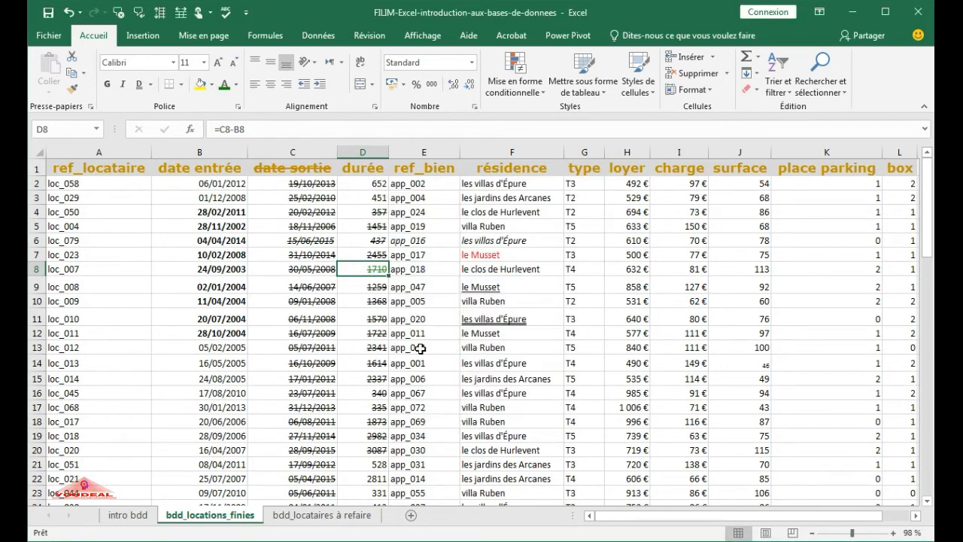
click(417, 350)
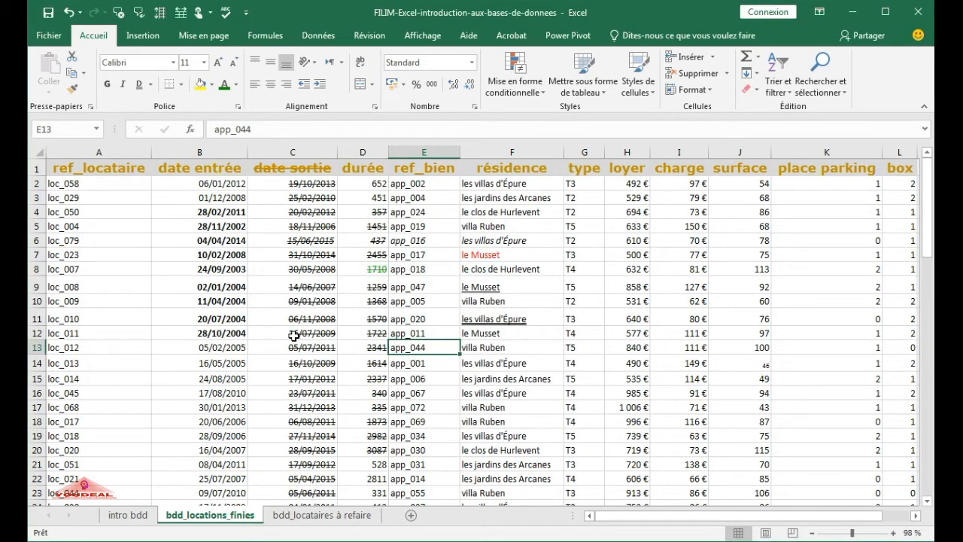
Step: Apply the last-used green font colour to the ref_locataire column and the dark orange theme colour to the date entrée column
click(115, 146)
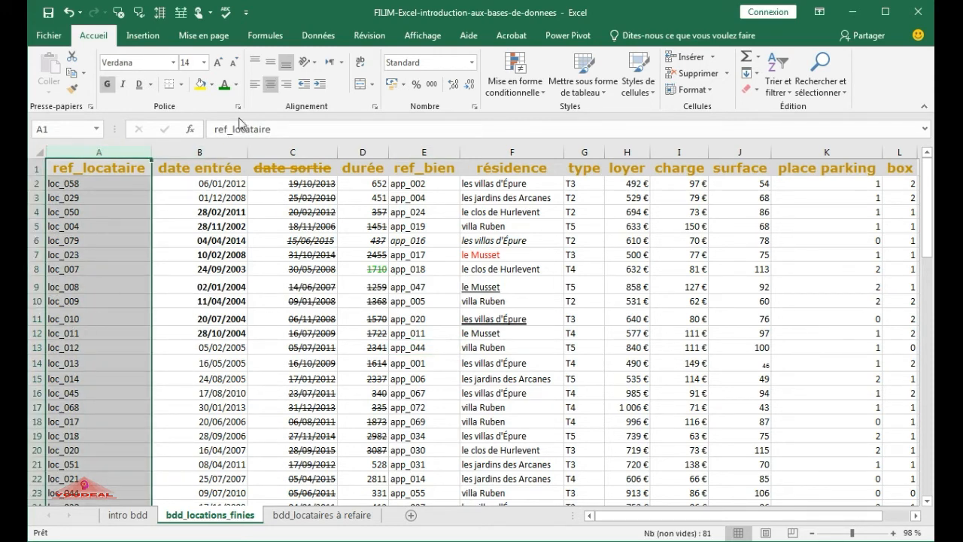
click(224, 84)
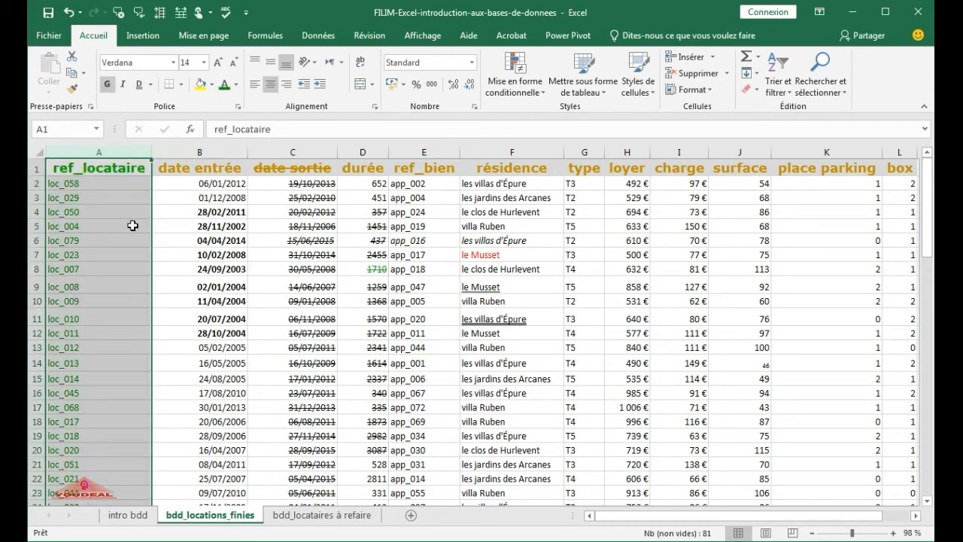
click(190, 148)
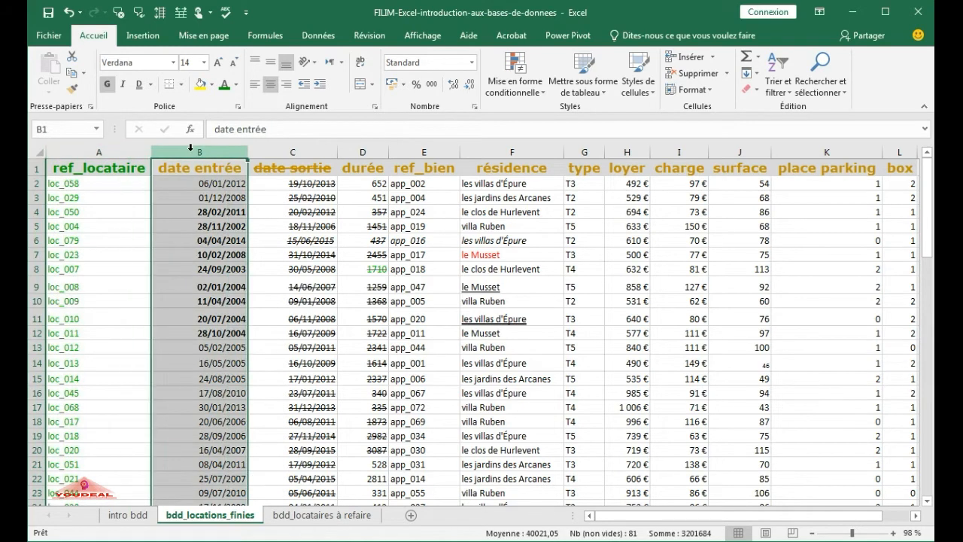
click(236, 85)
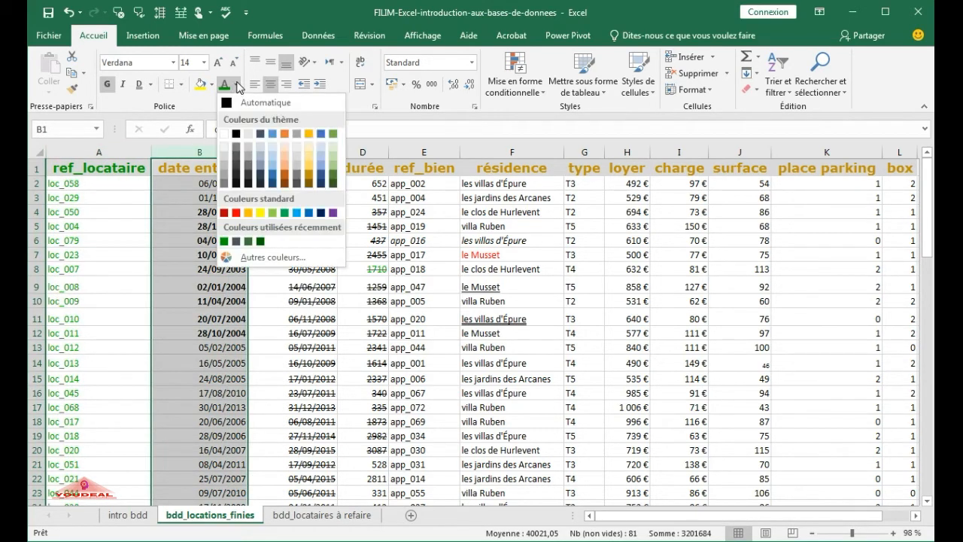
click(286, 175)
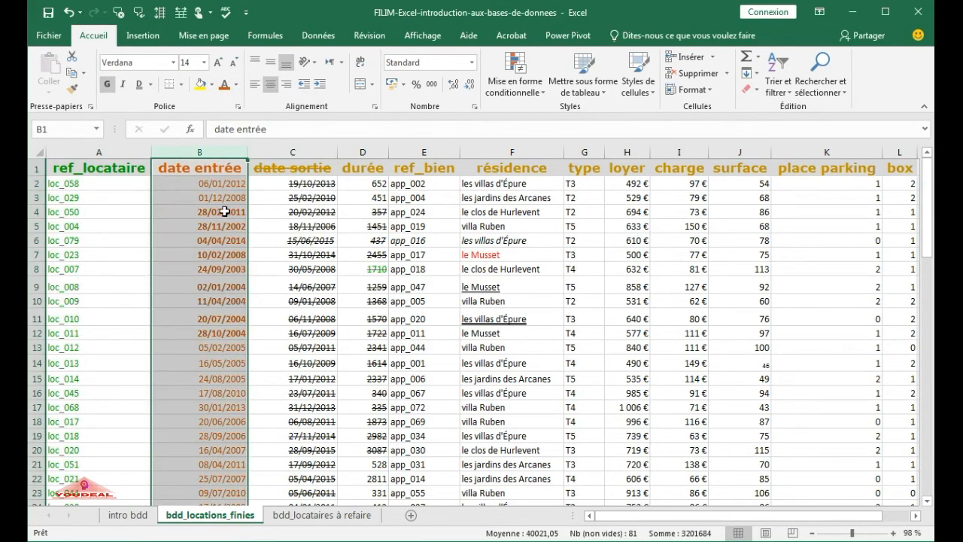
Step: Change the font colour of the whole date sortie column to standard green
click(296, 151)
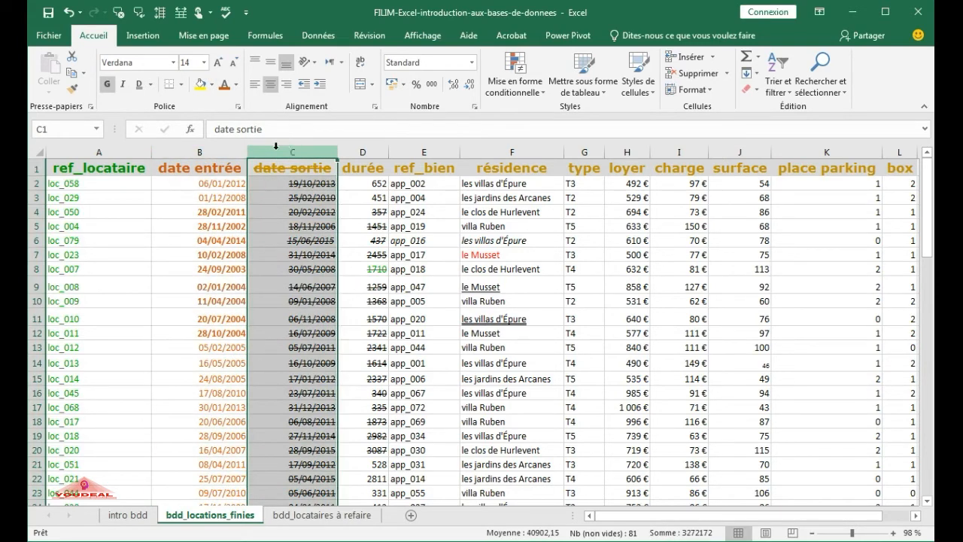
click(239, 85)
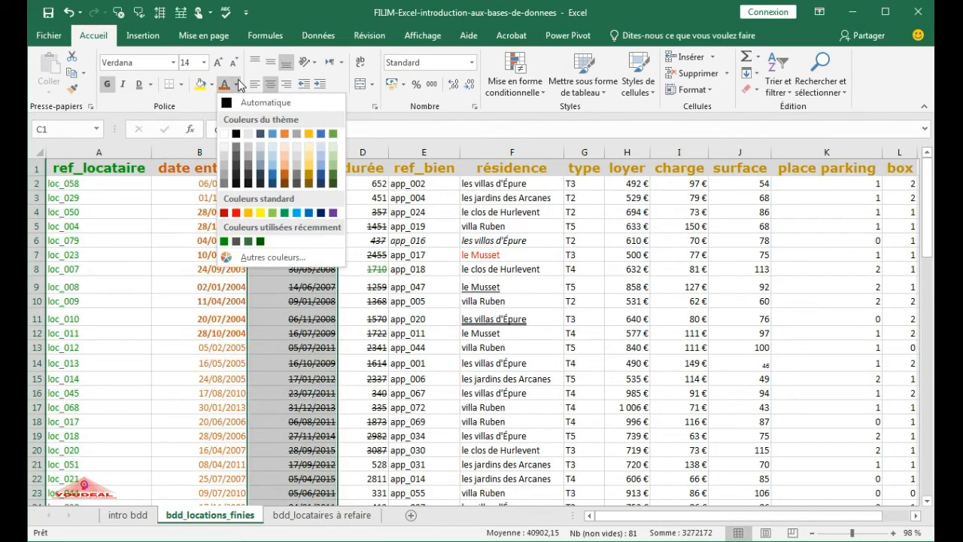
click(282, 211)
Step: Change the font colour of the whole durée column to a bright blue from the extended standard colour palette
click(382, 154)
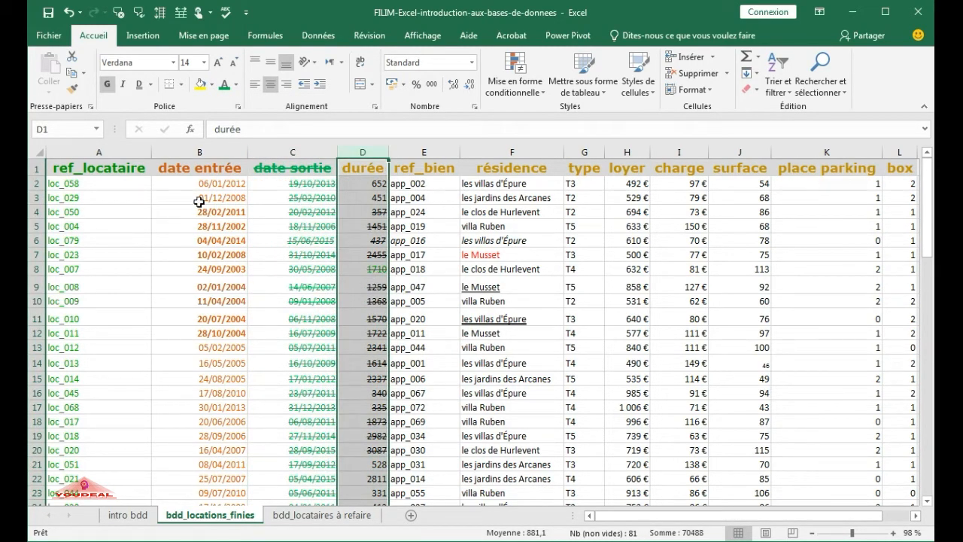
click(235, 84)
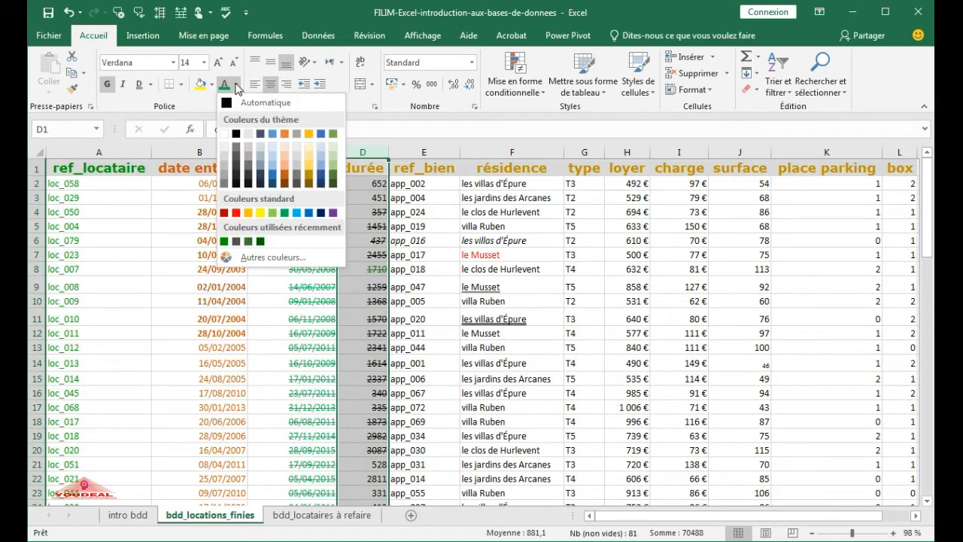
click(271, 256)
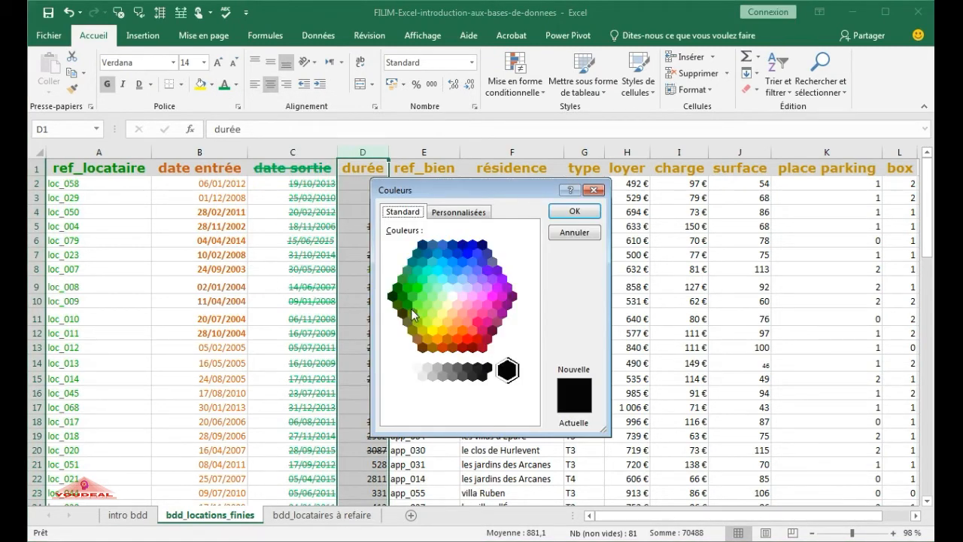
click(467, 262)
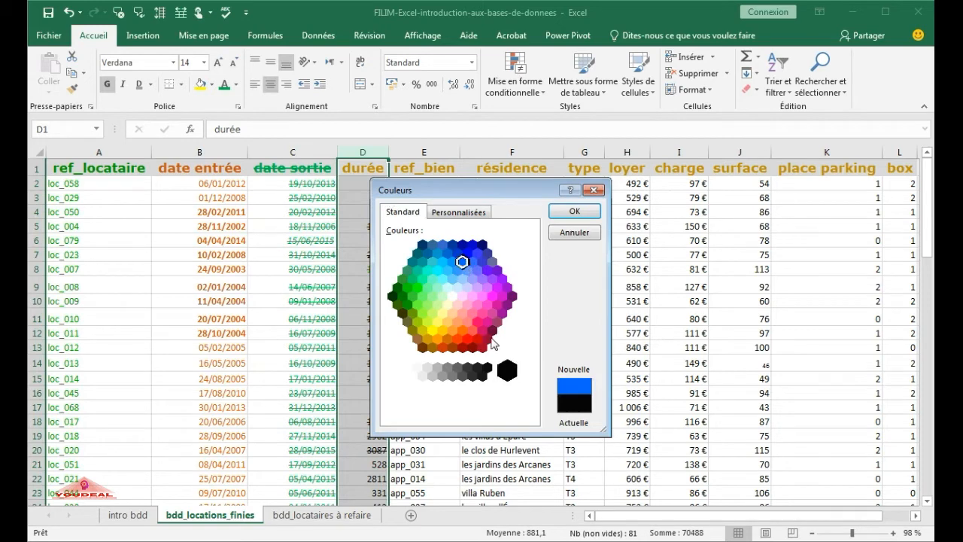
click(574, 211)
click(470, 348)
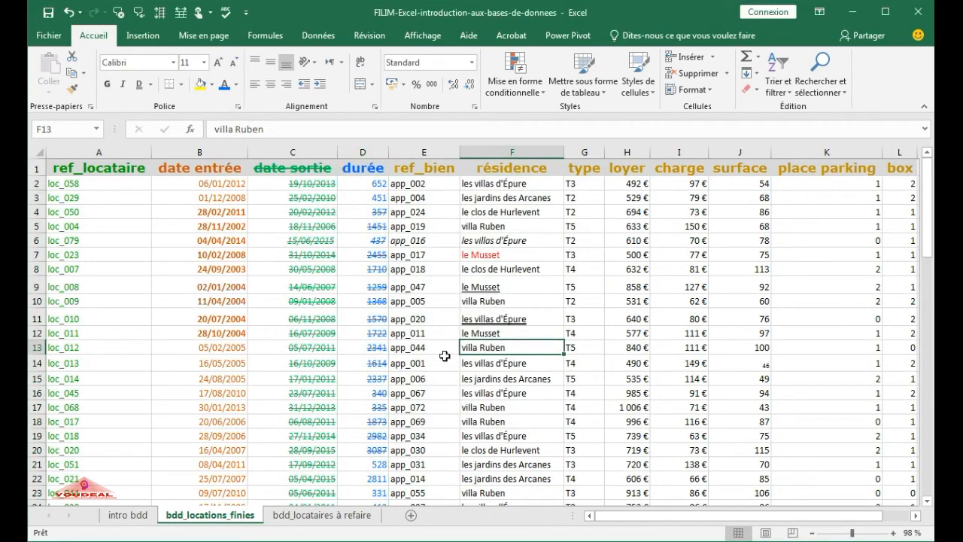
Step: Start a custom font colour for the ref_bien column and mix a medium blue with RGB values 90, 151, 224
click(416, 152)
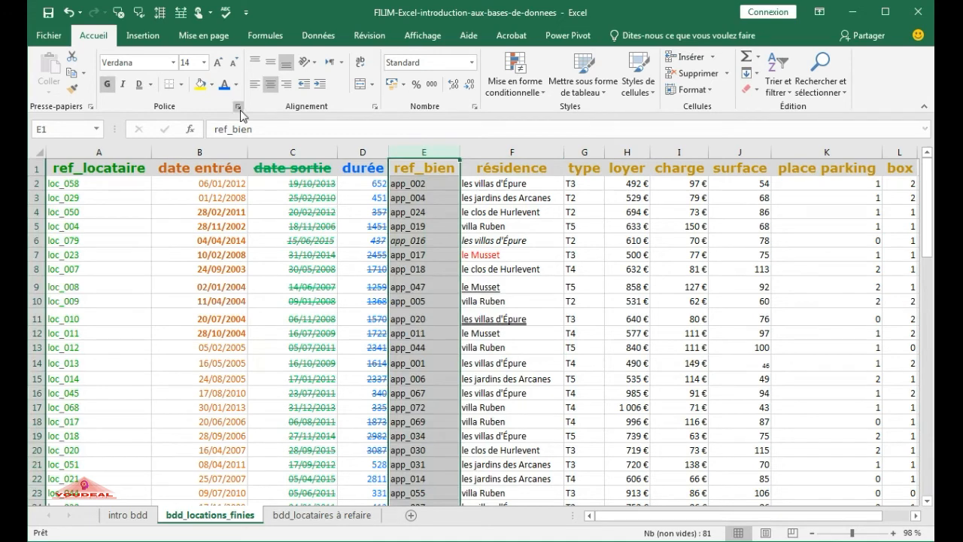
click(238, 108)
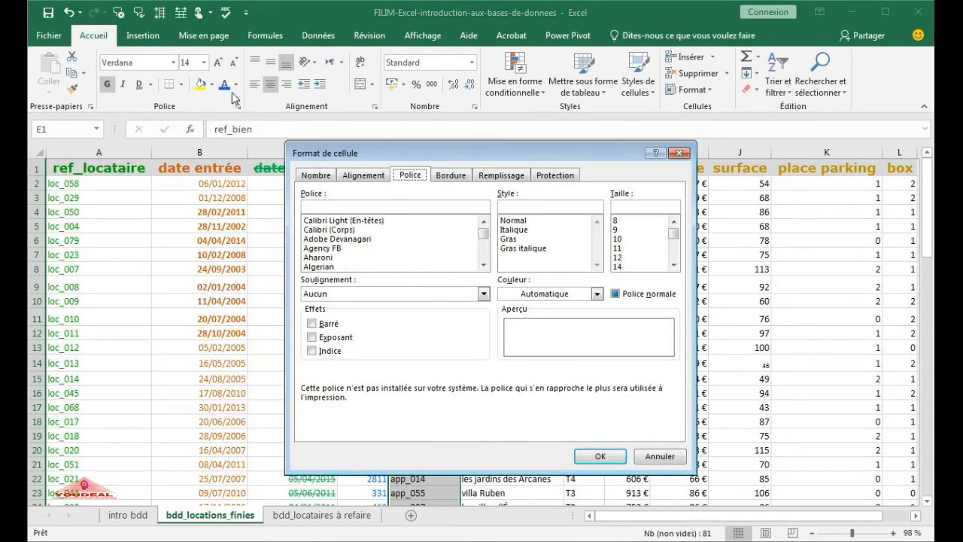
click(681, 153)
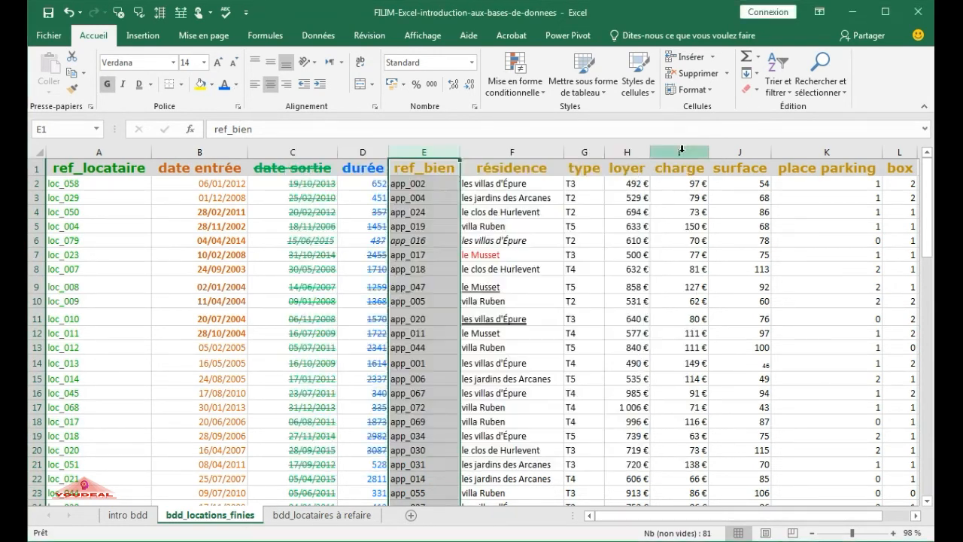
click(235, 84)
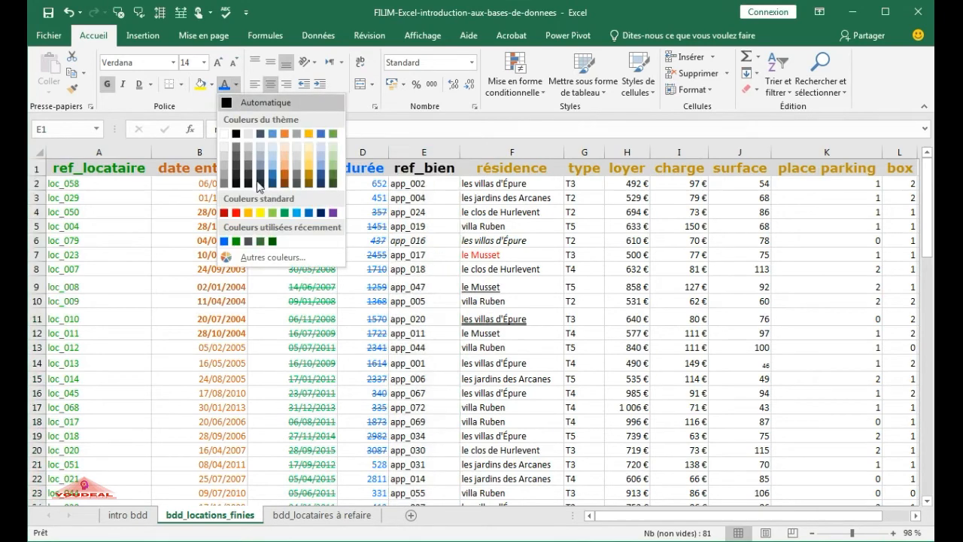
click(269, 258)
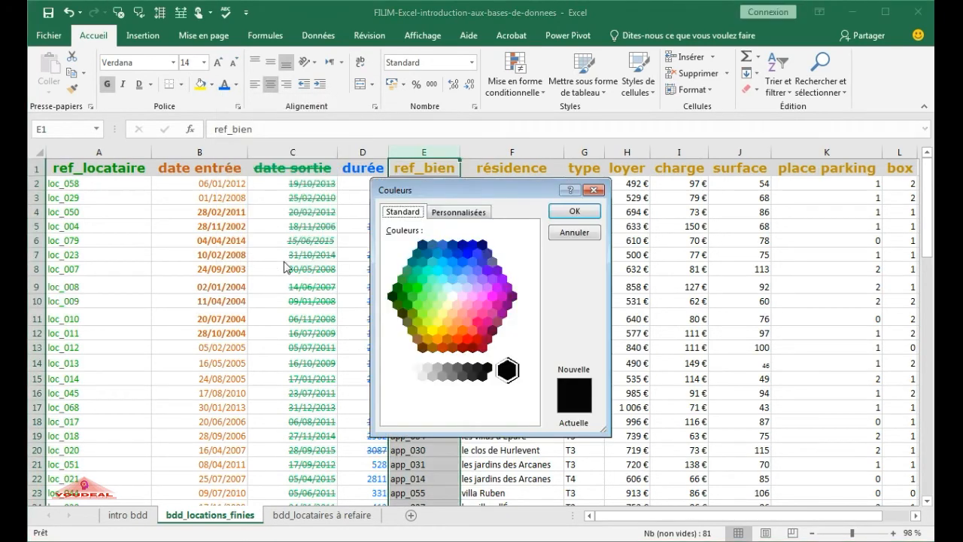
click(460, 213)
drag(464, 323, 460, 269)
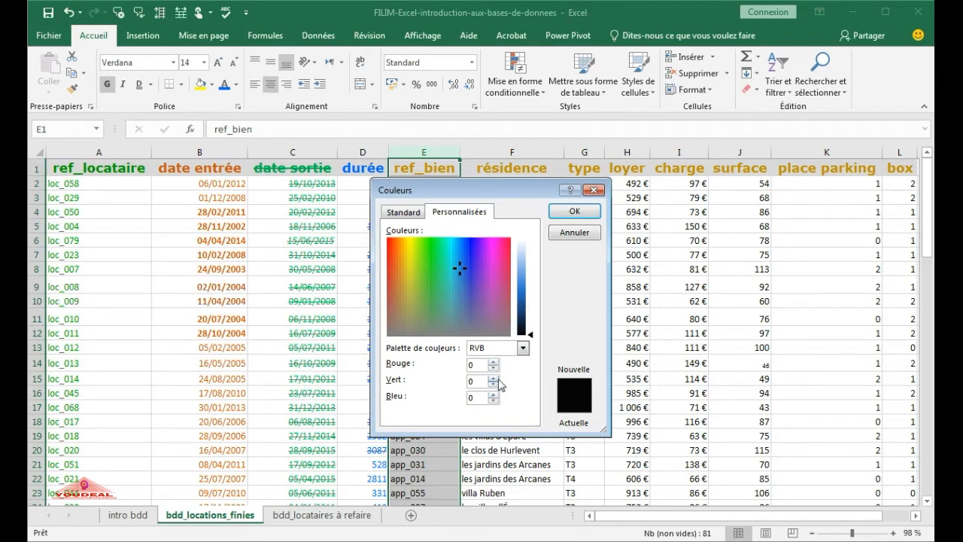
click(520, 286)
click(521, 268)
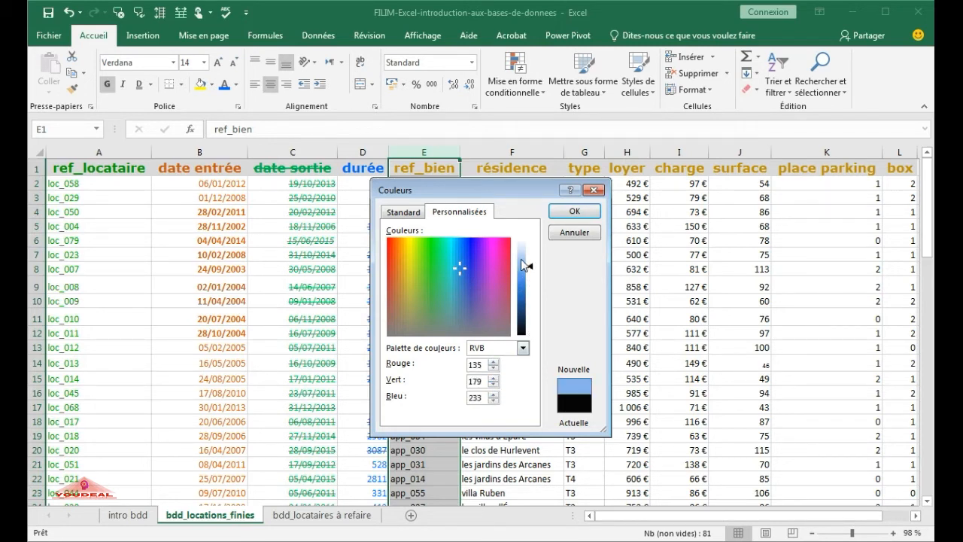
click(521, 276)
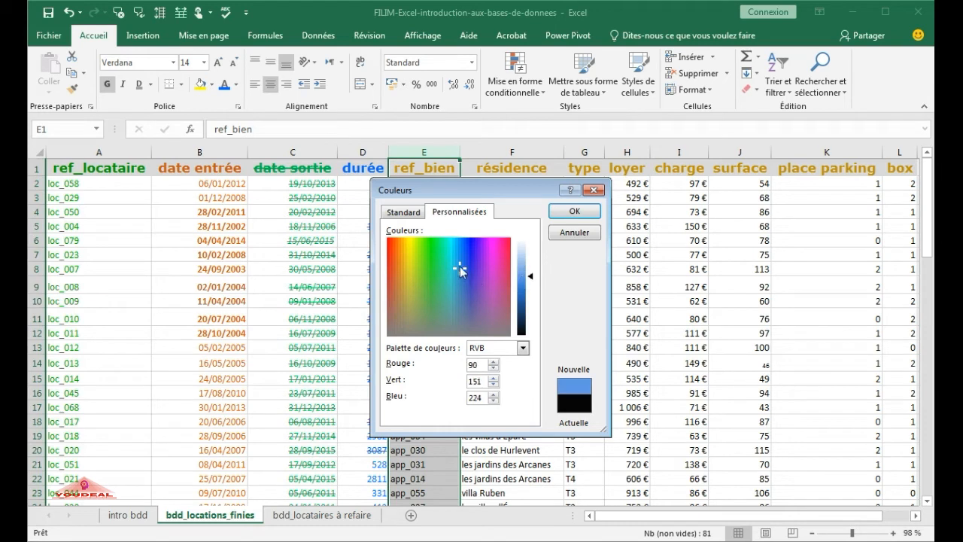
Step: Change the custom colour to pink, about RGB 234, 80, 212, raise its blue component slightly, and apply it to the ref_bien column
click(489, 248)
click(491, 255)
click(492, 258)
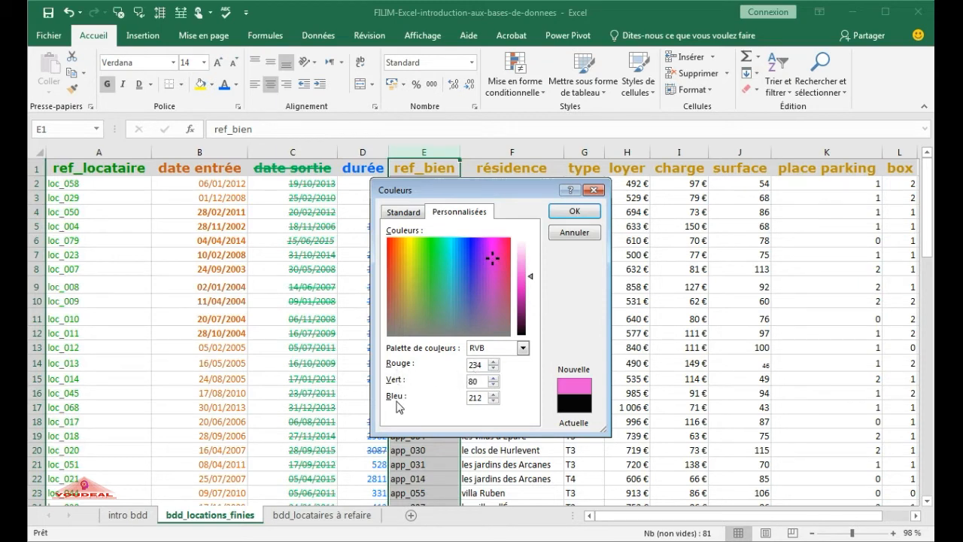
click(493, 394)
click(493, 394)
click(574, 211)
click(499, 348)
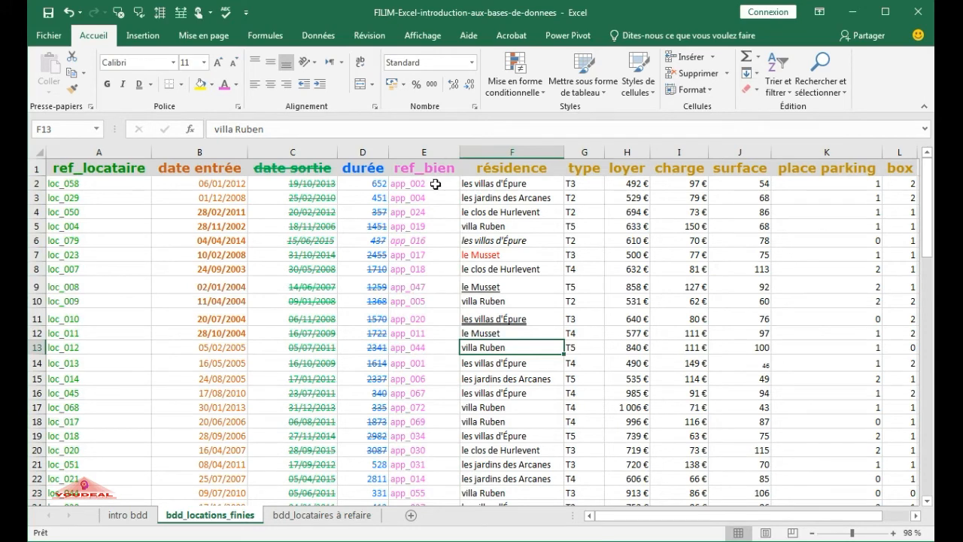
Step: Change the font colour of the whole résidence column to the recently used pink, Lavande
click(235, 84)
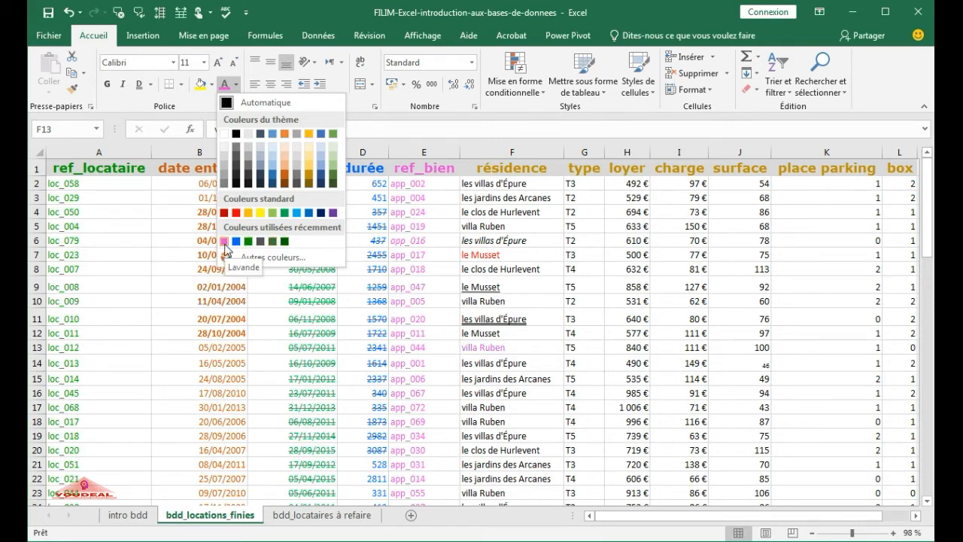
click(515, 147)
click(516, 146)
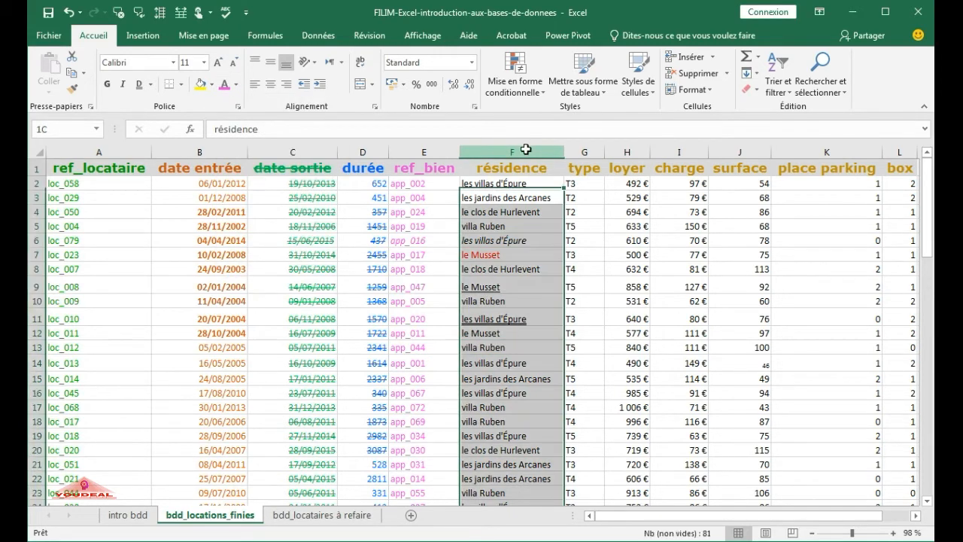
click(236, 84)
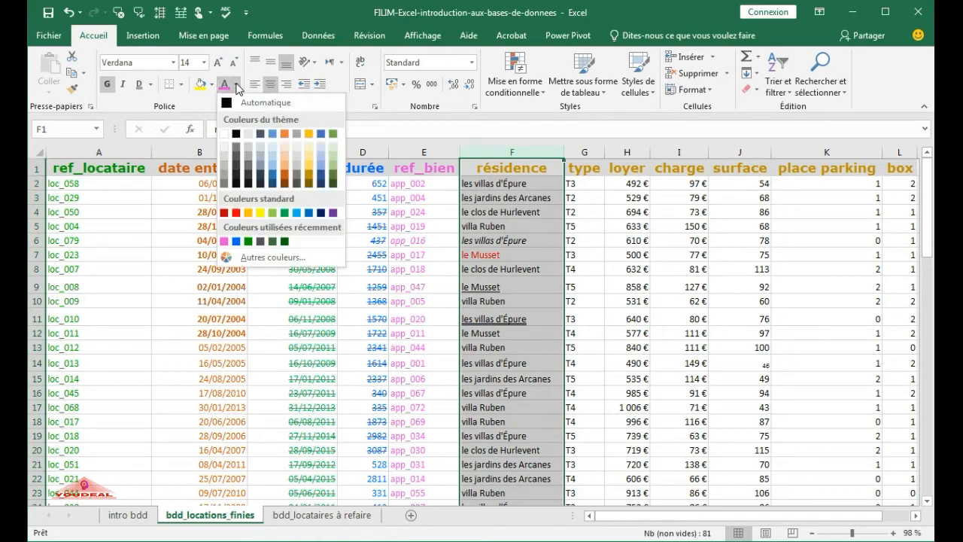
click(225, 241)
click(508, 301)
click(656, 318)
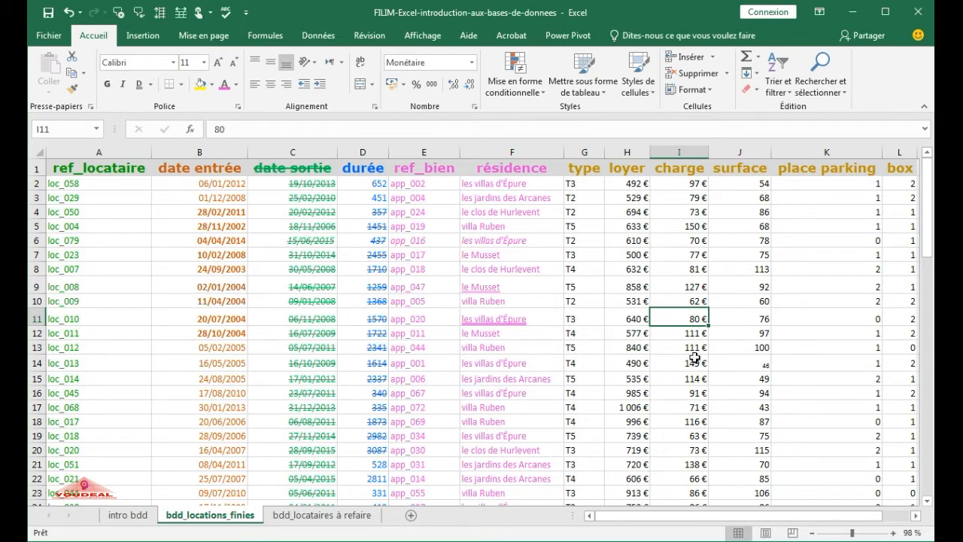
click(654, 254)
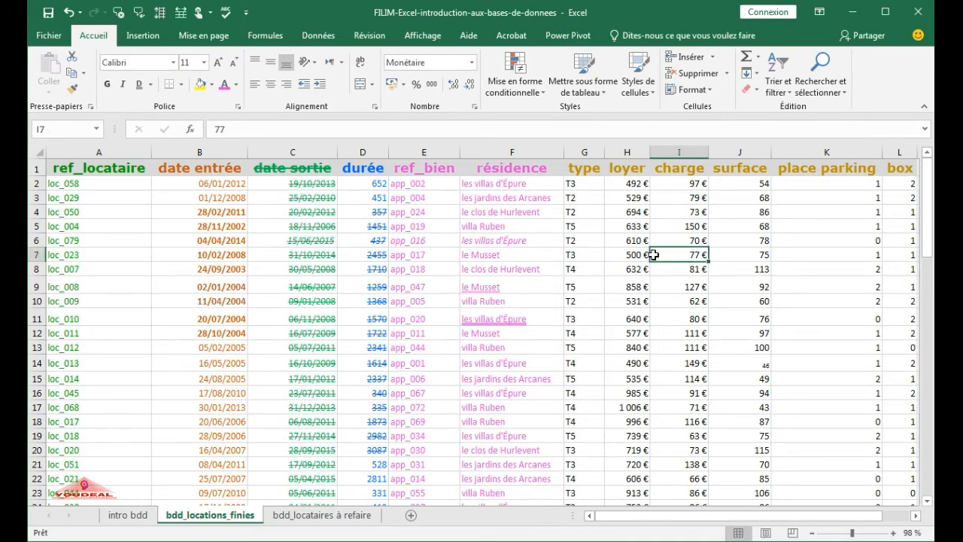
Step: Apply the last-used pink font colour to the surface values in J7:J20
drag(755, 254, 739, 444)
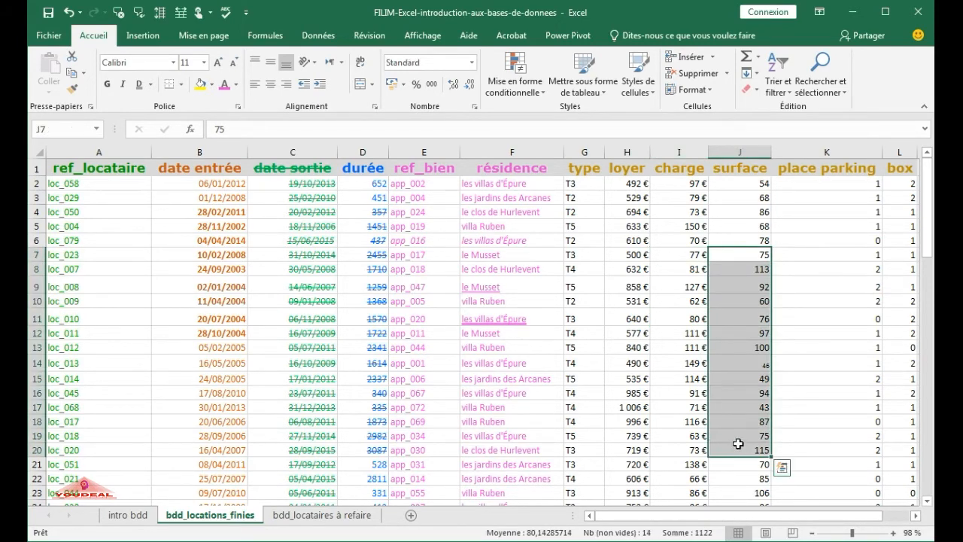
click(225, 85)
click(663, 364)
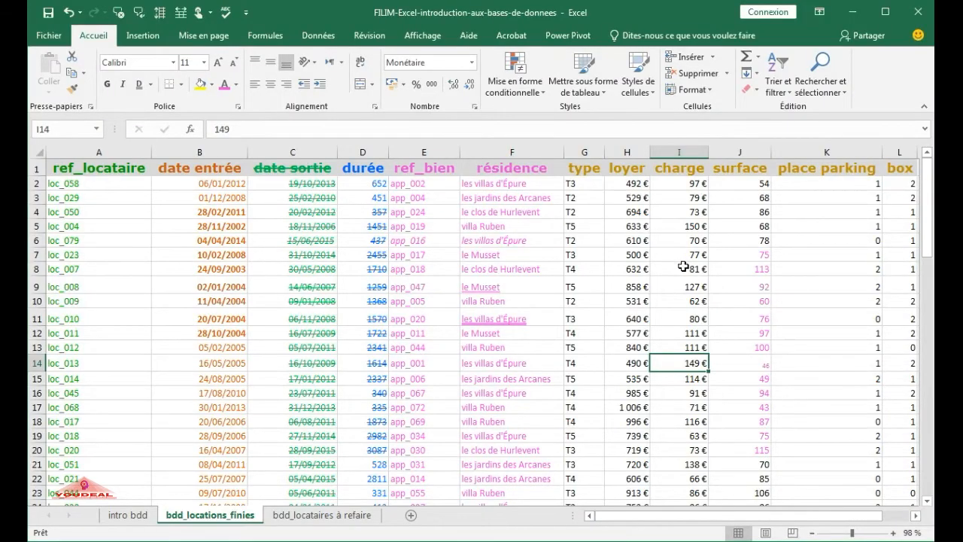
click(683, 267)
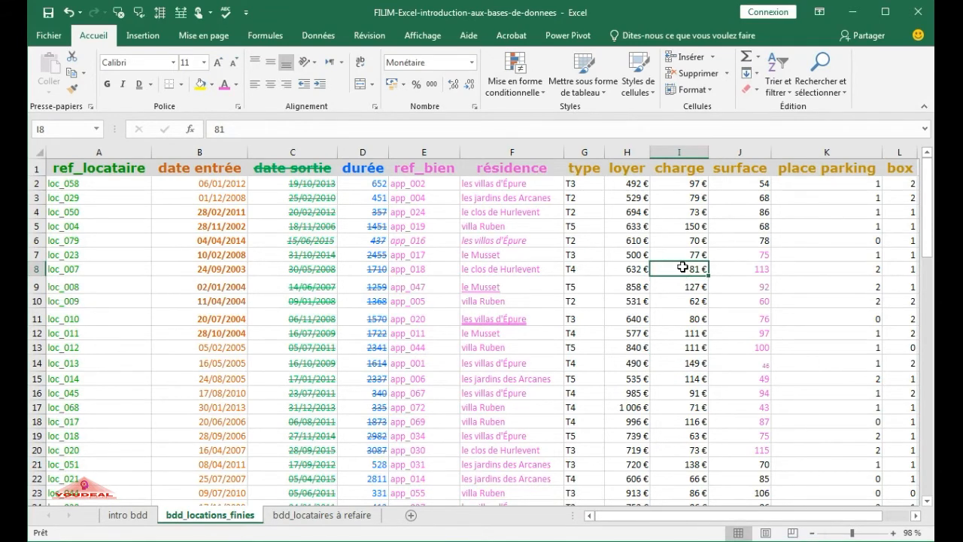
Step: Examine the font settings and the available font colours in the cell format options for charge cell I8, without changing them
right_click(683, 269)
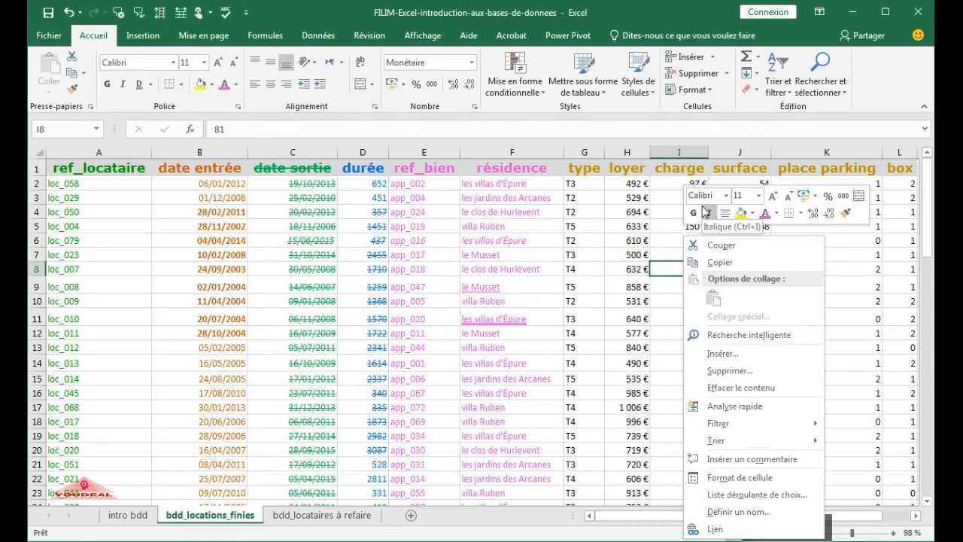
click(738, 482)
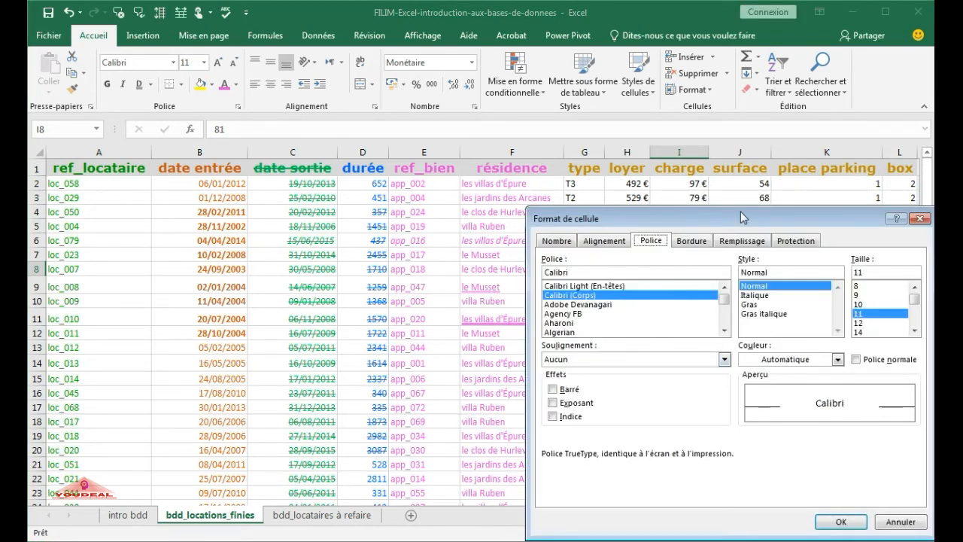
drag(568, 213, 320, 196)
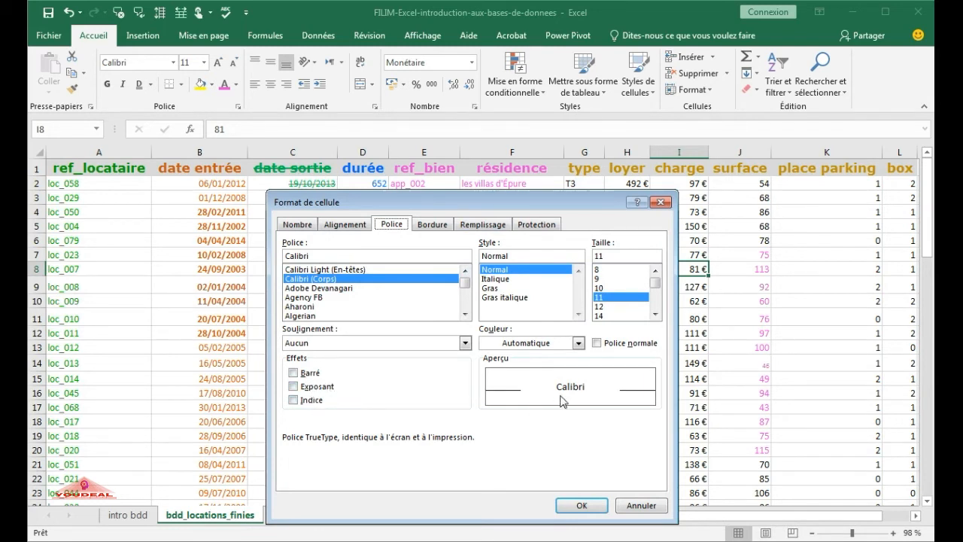
click(578, 344)
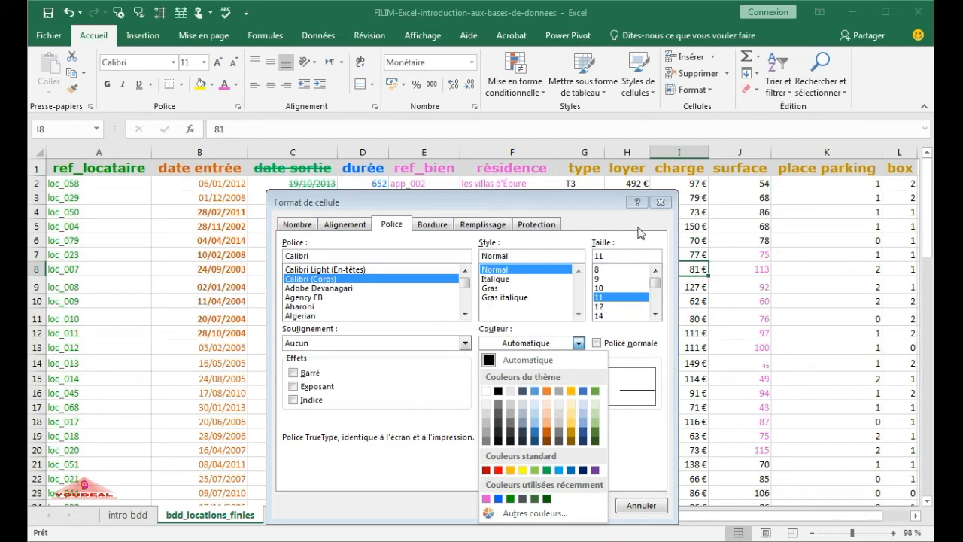
click(665, 204)
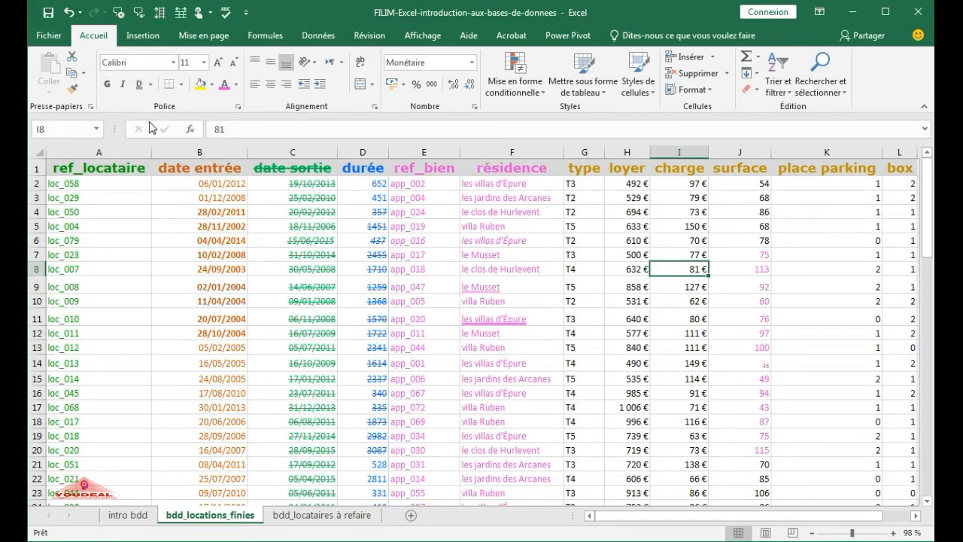
Step: Make the type value in G12 bold, italic and underlined
click(577, 332)
click(107, 85)
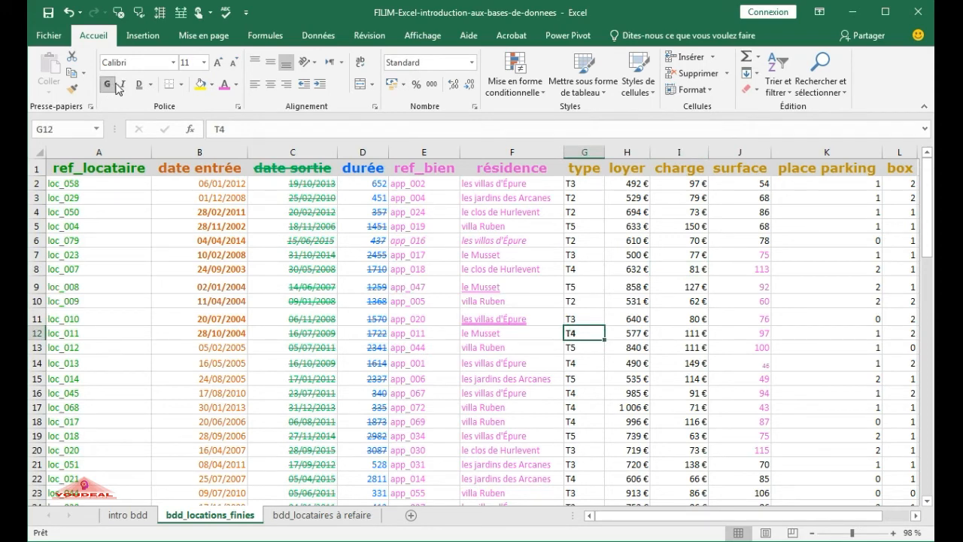
click(122, 88)
click(140, 86)
click(572, 376)
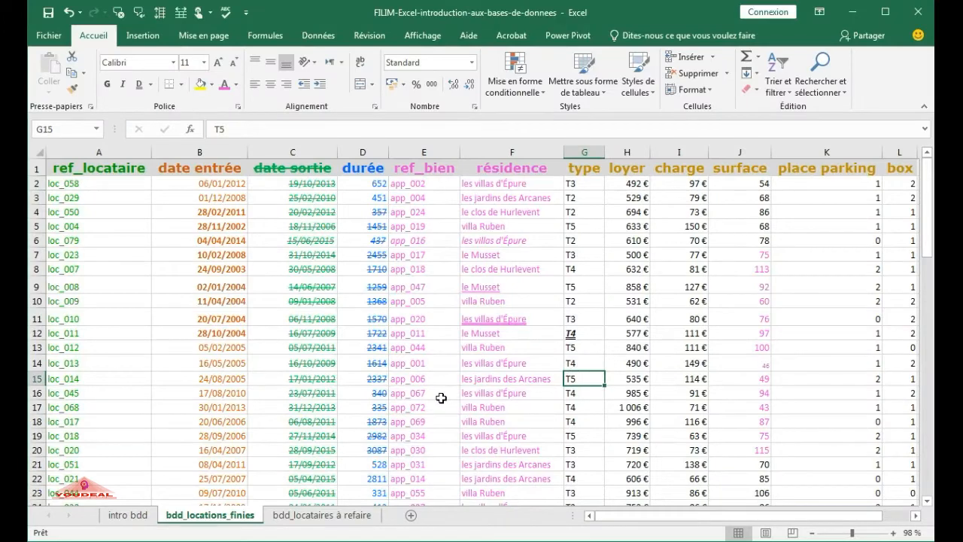
click(441, 395)
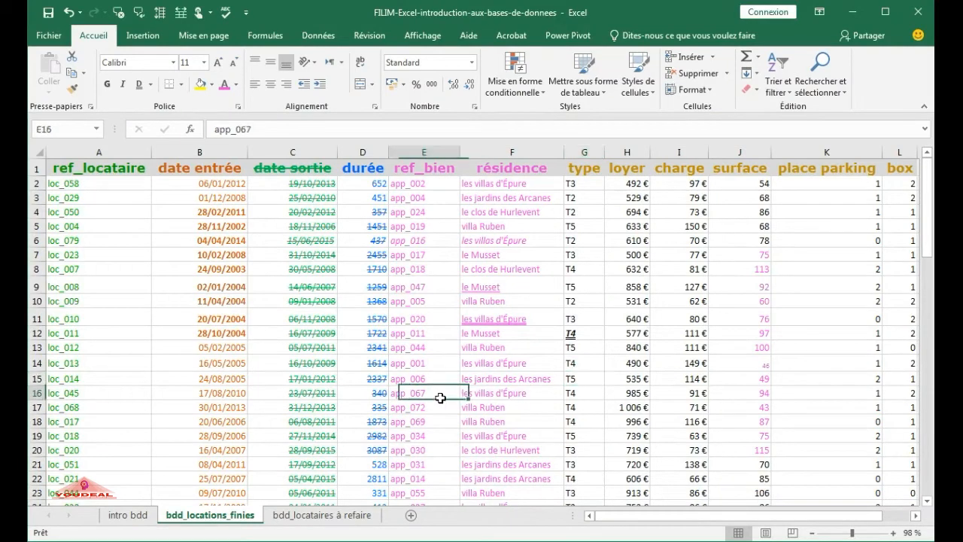
Step: Review the number, alignment, font, border, fill and protection categories of the cell format options for résidence cell F10
click(515, 300)
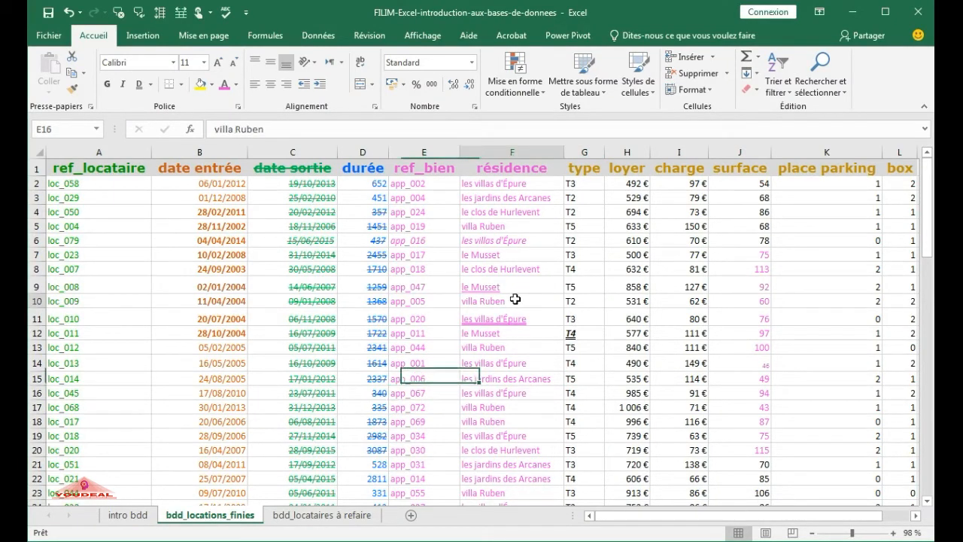
right_click(516, 302)
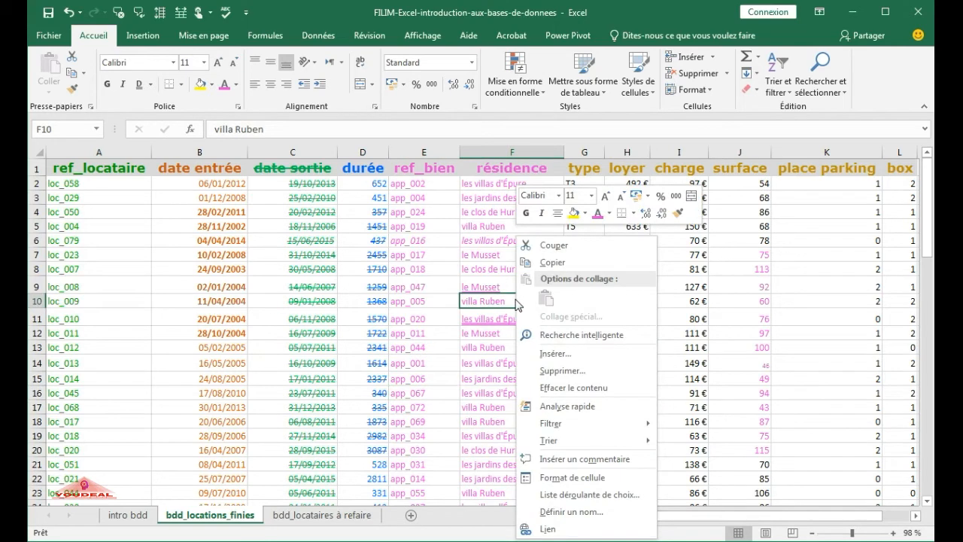
click(572, 478)
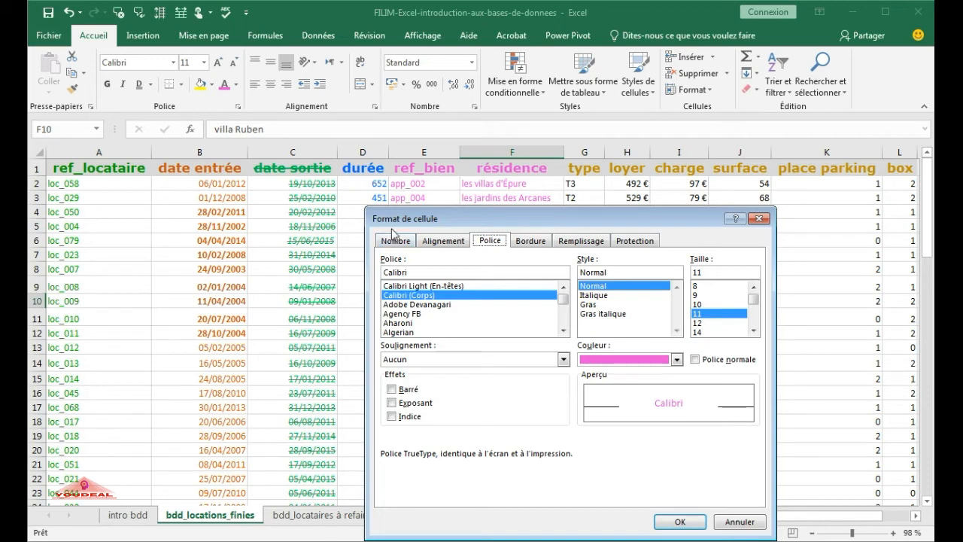
click(397, 242)
click(458, 242)
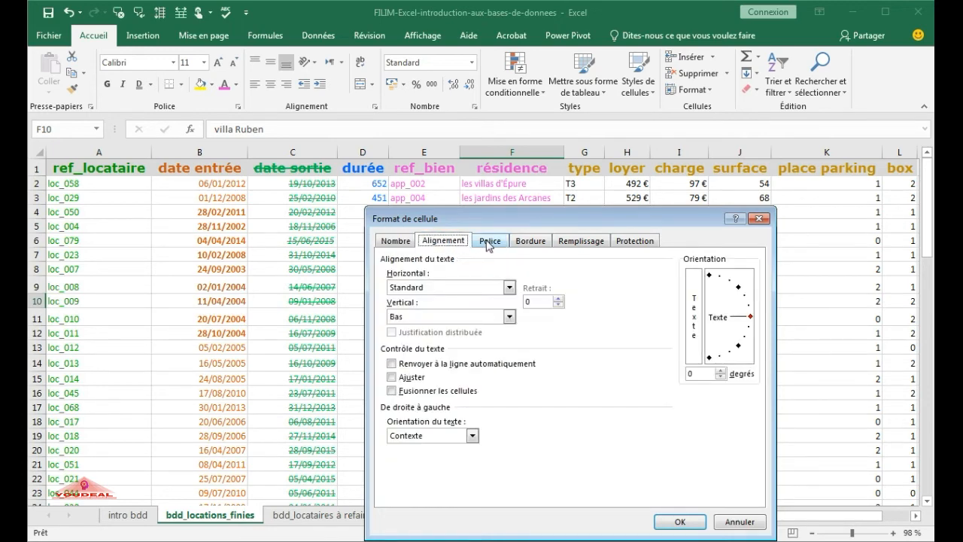
click(489, 242)
click(530, 242)
click(580, 241)
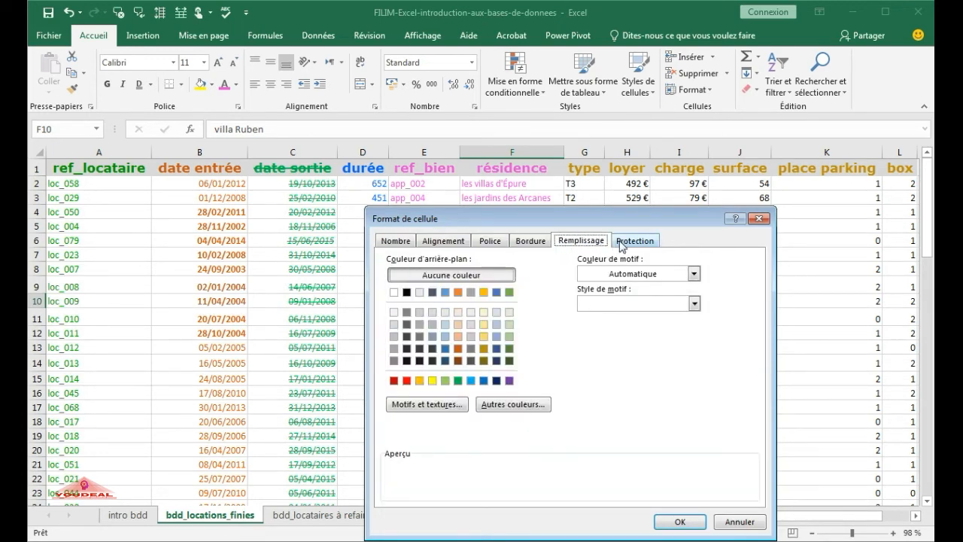
click(623, 242)
click(758, 218)
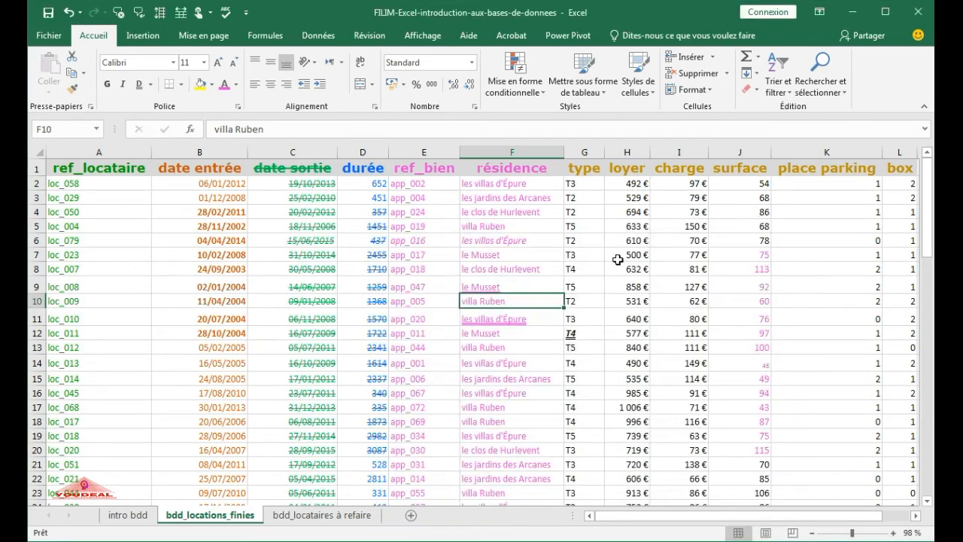
Step: Examine the protection and font settings in the cell format options for type cell G9, leaving them as they are
click(427, 352)
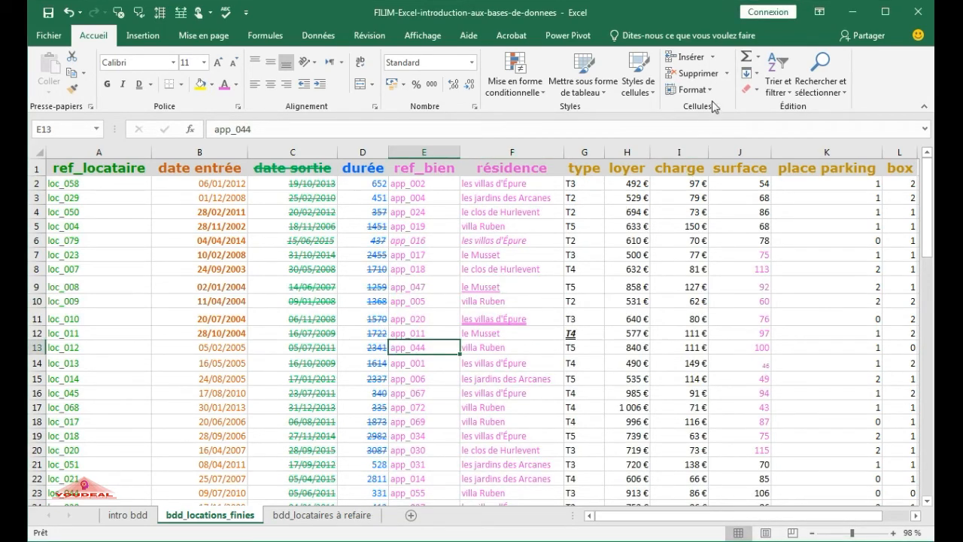
click(576, 286)
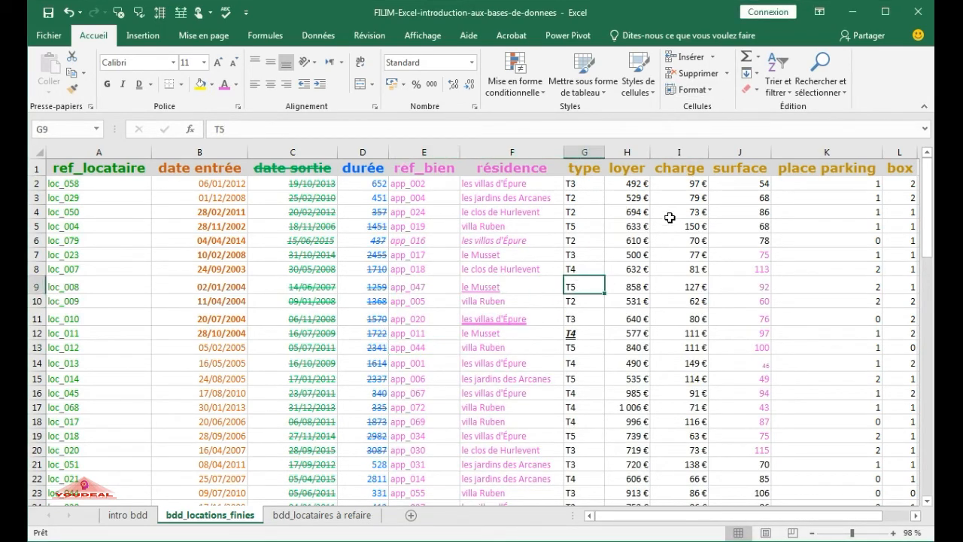
click(706, 89)
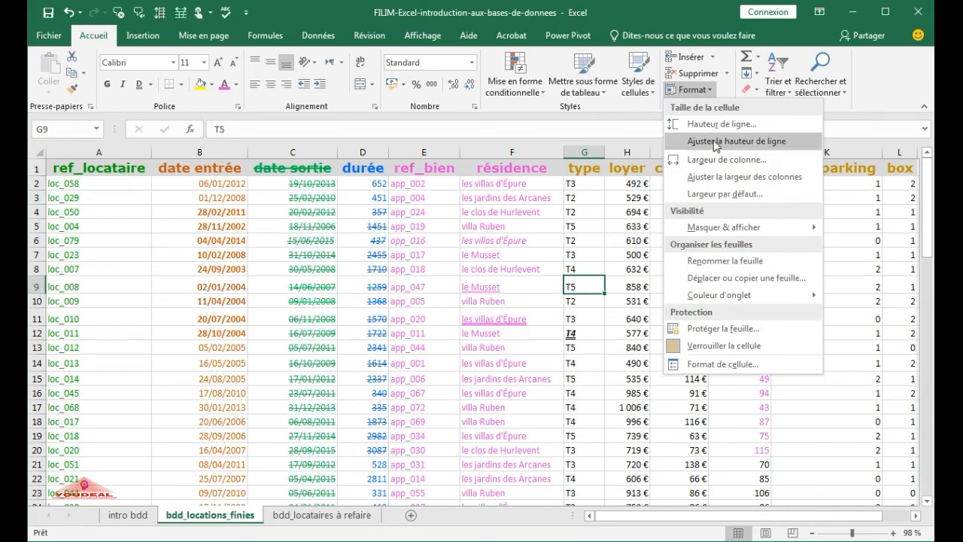
click(720, 368)
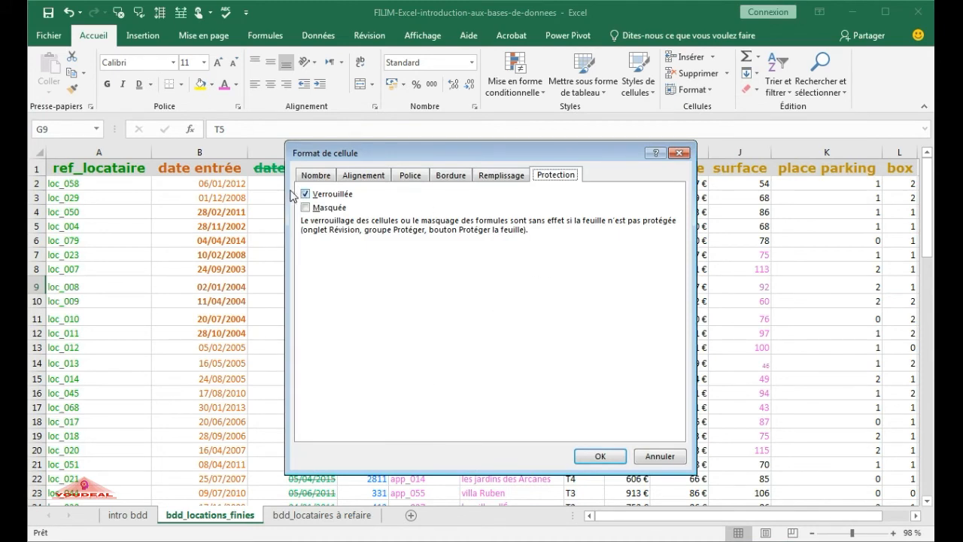
click(420, 177)
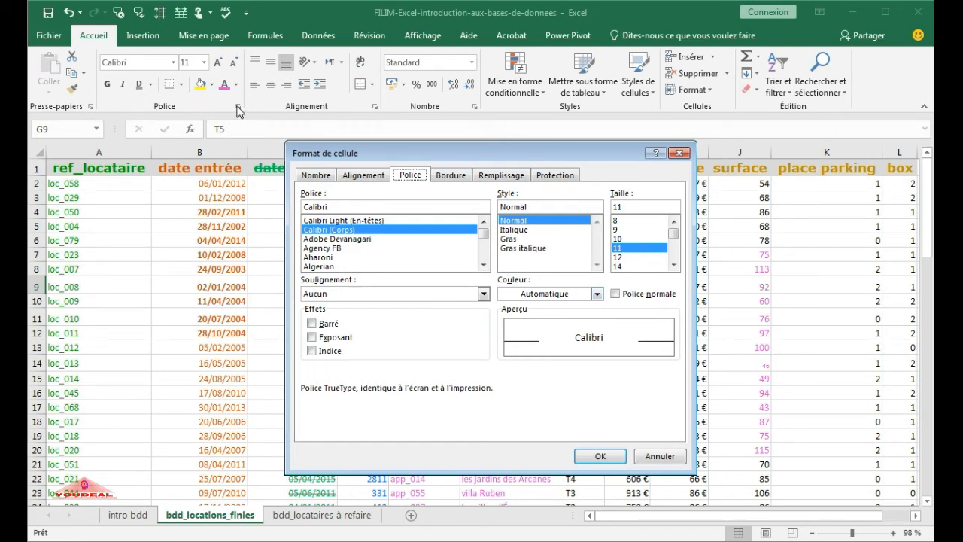
click(680, 153)
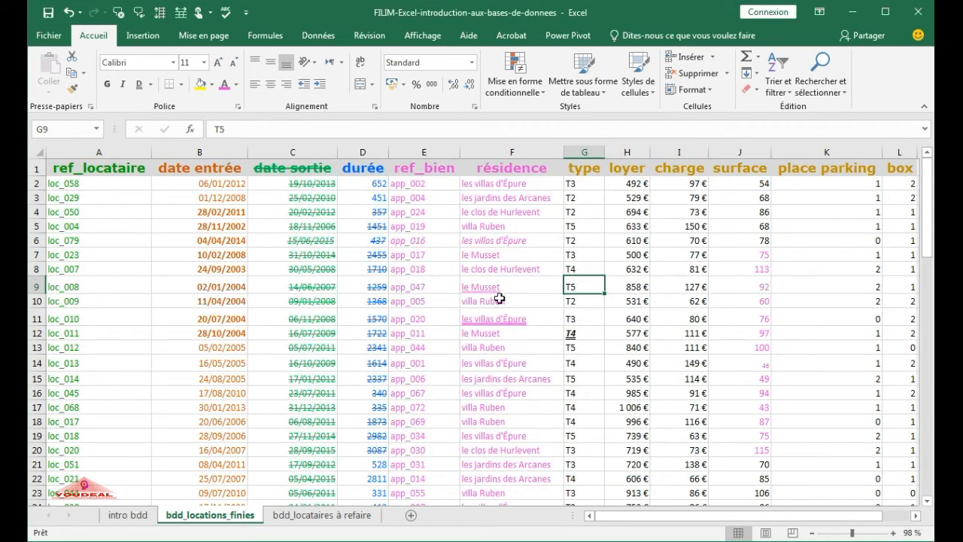
Step: Inspect the font settings and effects in the cell format options for the whole of row 9, without applying changes
click(35, 286)
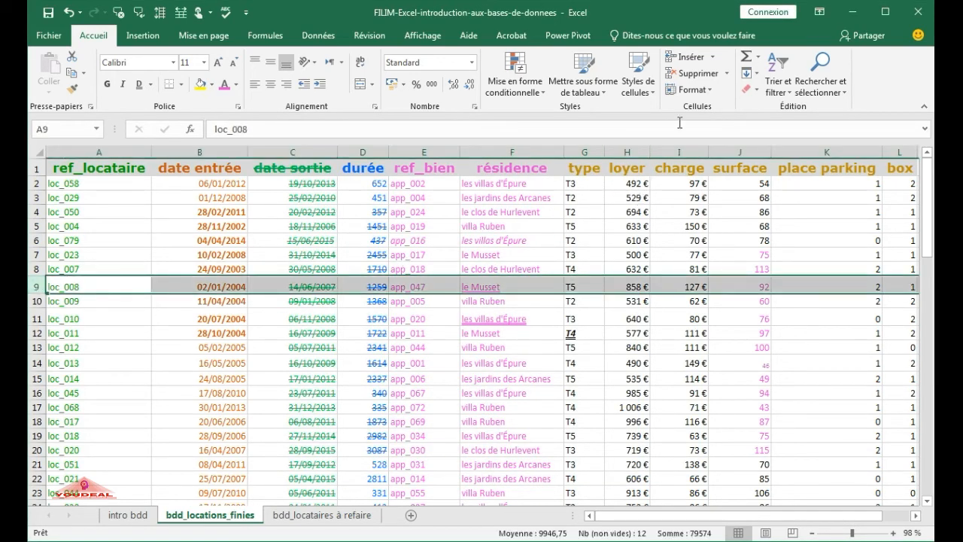
click(687, 90)
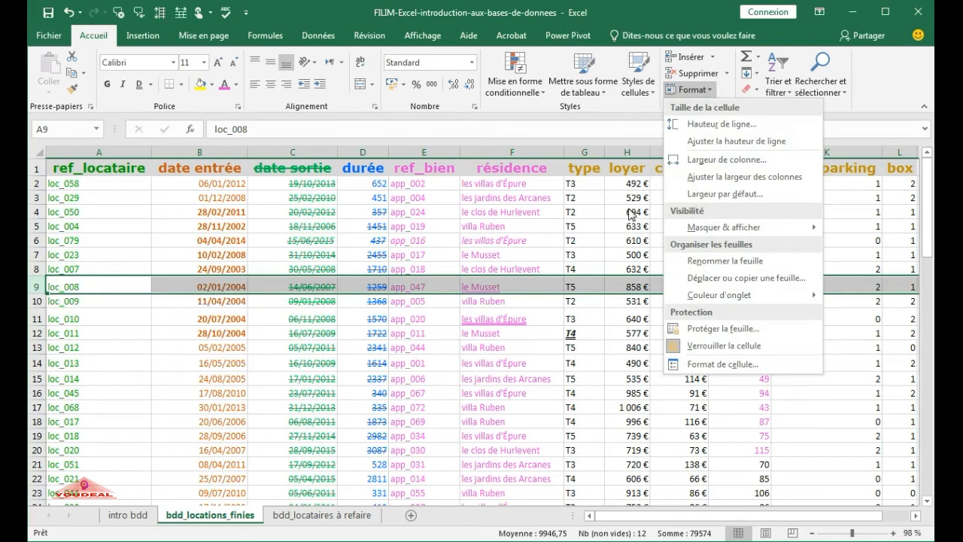
click(711, 366)
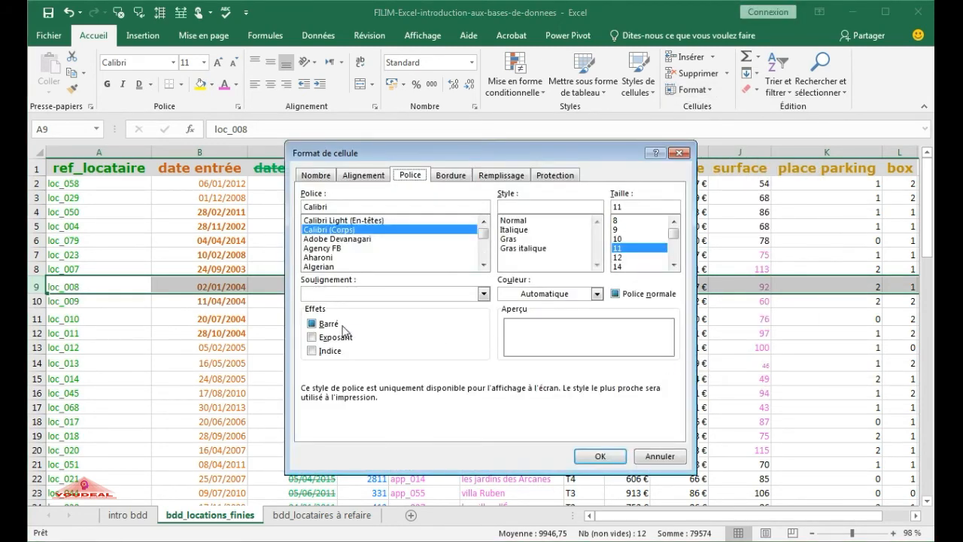
click(678, 155)
click(536, 367)
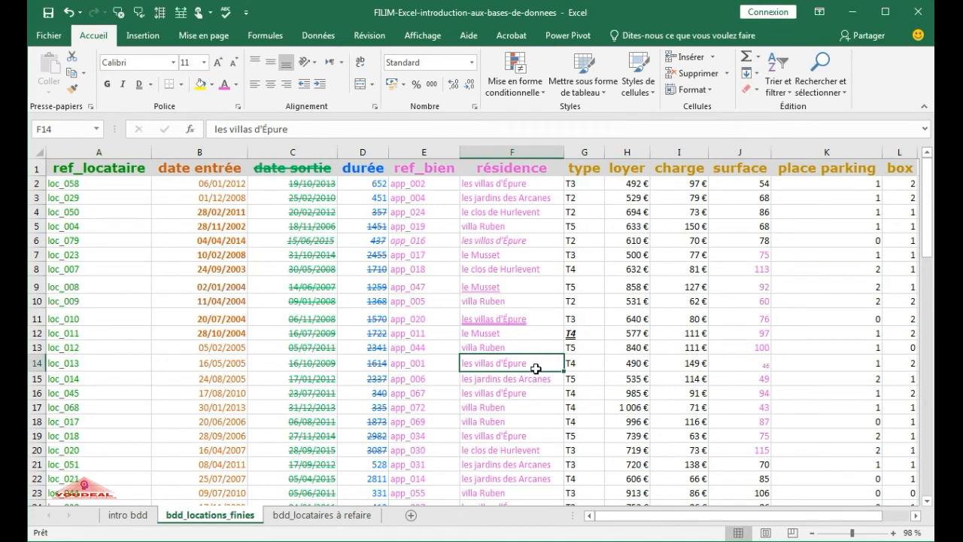